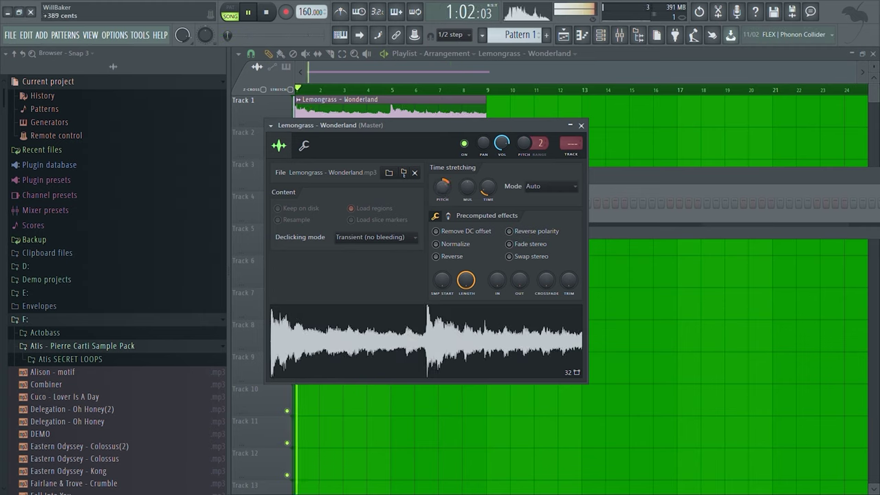
- Route the Lemongrass - Wonderland channel to mixer track 1 and select that track
{"action": "left_click", "coordinate": [605, 177]}
{"action": "key", "text": "ctrl+l"}
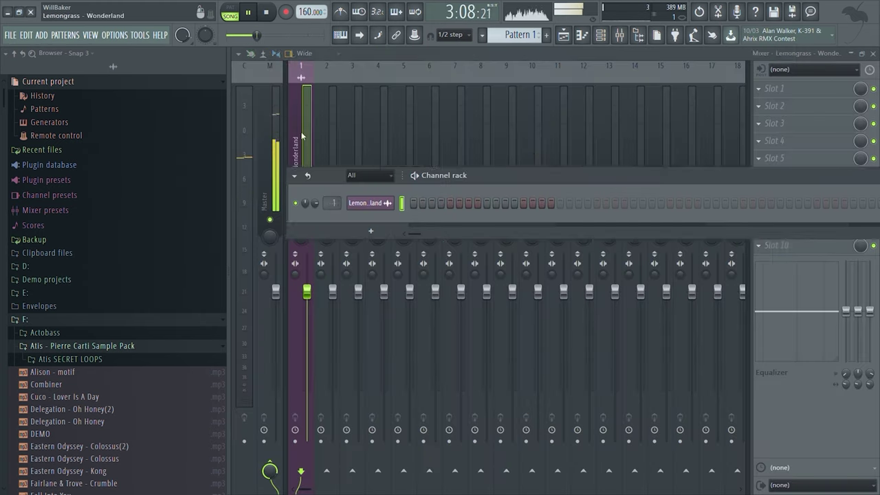
{"action": "left_click", "coordinate": [295, 137]}
- Load Fruity parametric EQ 2 in slot 3 with the 20Hz + 18kHz cut preset and raise the high-pass to about 210 Hz
{"action": "left_click", "coordinate": [759, 123]}
{"action": "left_click", "coordinate": [633, 251]}
{"action": "left_click", "coordinate": [647, 184]}
{"action": "left_click_drag", "start_coordinate": [341, 277], "coordinate": [412, 278]}
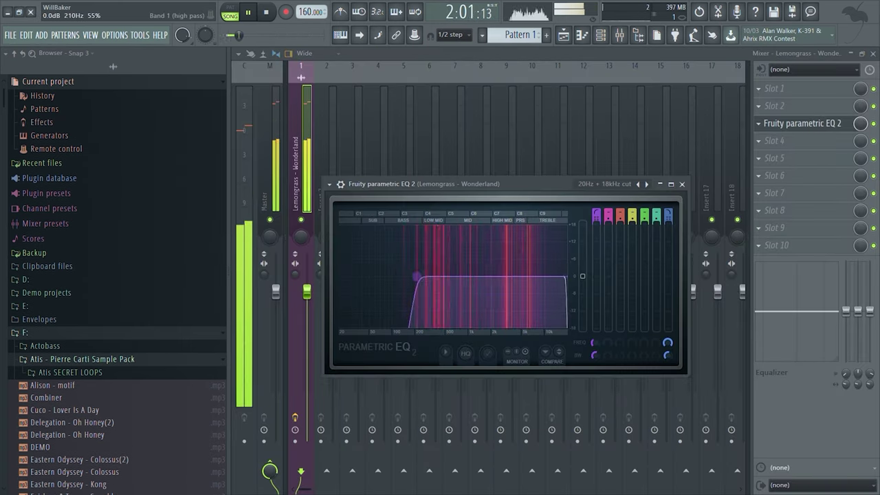
{"action": "left_click", "coordinate": [681, 183]}
- Add a second Fruity parametric EQ 2 in slot 4 and pull down its high-frequency band
{"action": "left_click", "coordinate": [759, 140]}
{"action": "left_click", "coordinate": [633, 268]}
{"action": "left_click_drag", "start_coordinate": [545, 291], "coordinate": [527, 326]}
{"action": "left_click", "coordinate": [697, 199]}
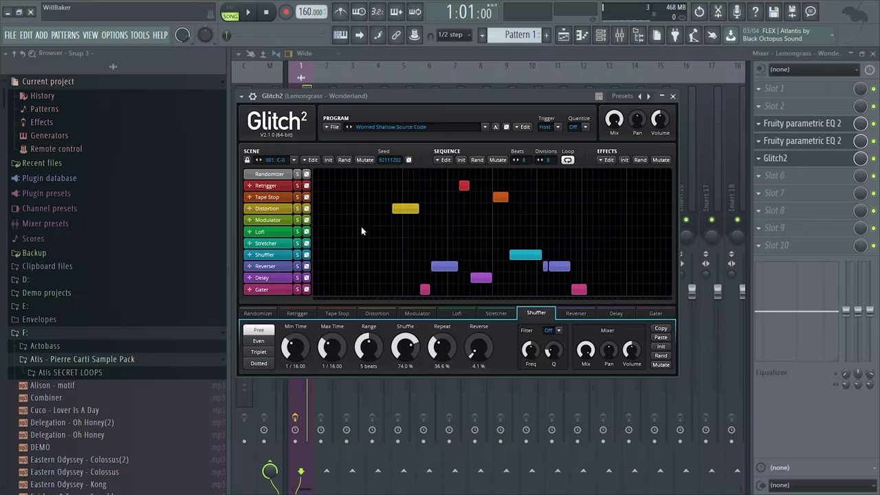
- Draw a Modulator block across beat 2 of the Glitch2 sequence and delete the Distortion block overlapping it
{"action": "left_click", "coordinate": [361, 221]}
{"action": "left_click_drag", "start_coordinate": [370, 227], "coordinate": [404, 230]}
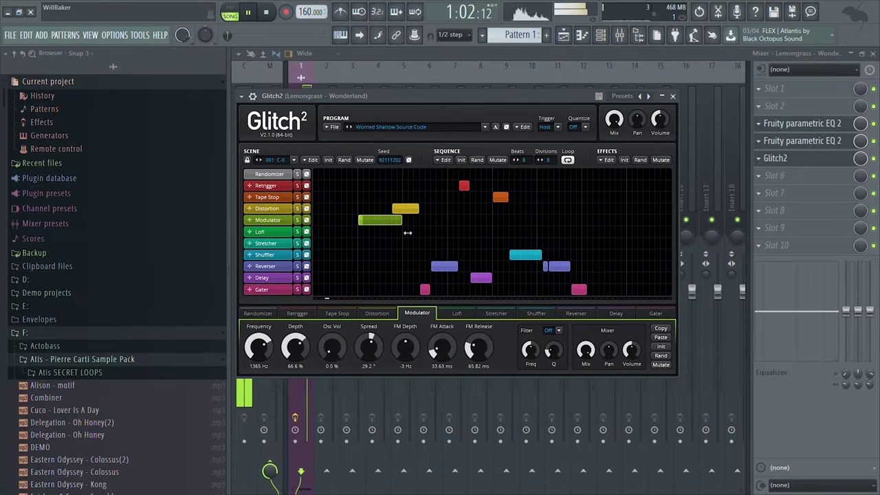
{"action": "right_click", "coordinate": [405, 210]}
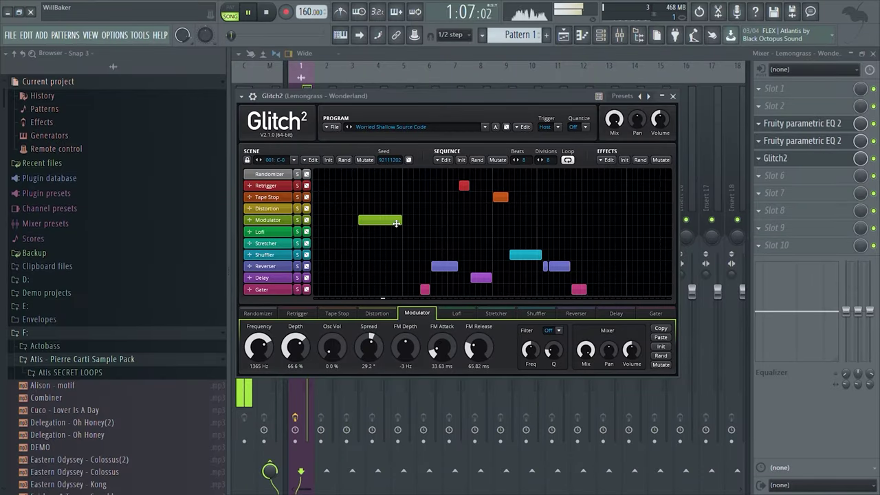
- Set the Modulator's filter to highpass (HP) and its depth to 100%, playing the loop to audition it
{"action": "key", "text": "space"}
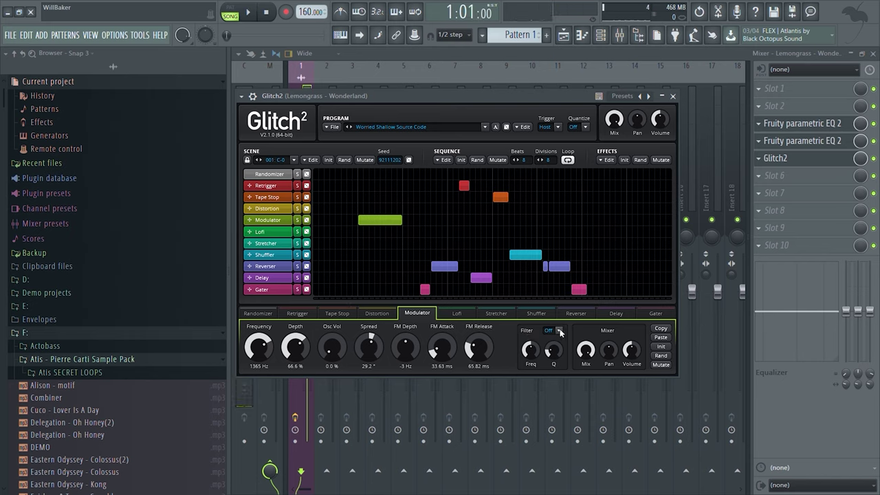
{"action": "key", "text": "space"}
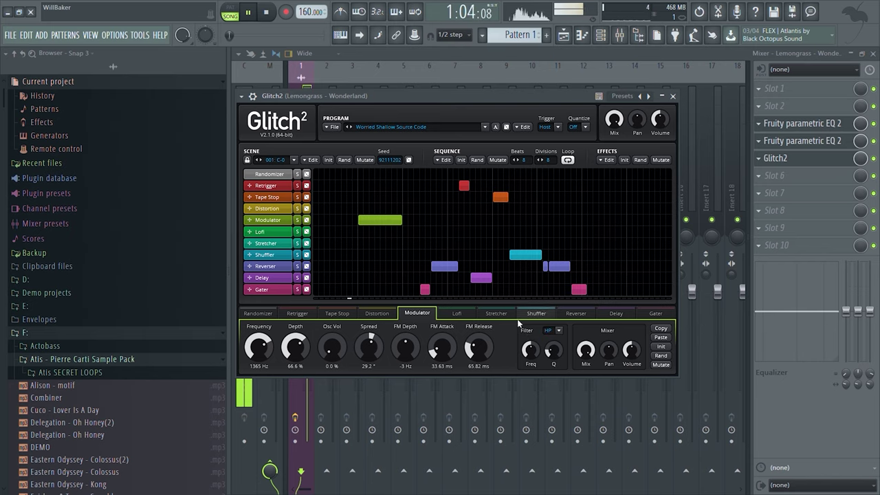
{"action": "key", "text": "space"}
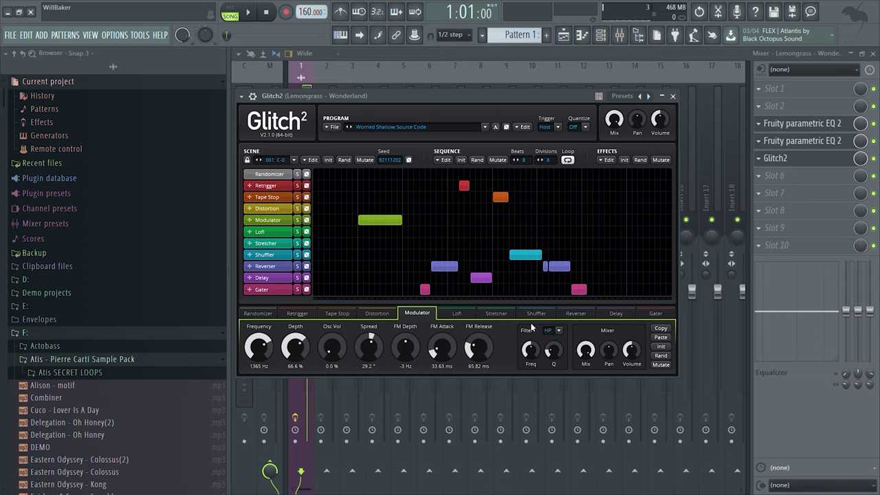
{"action": "left_click_drag", "start_coordinate": [301, 348], "coordinate": [301, 303]}
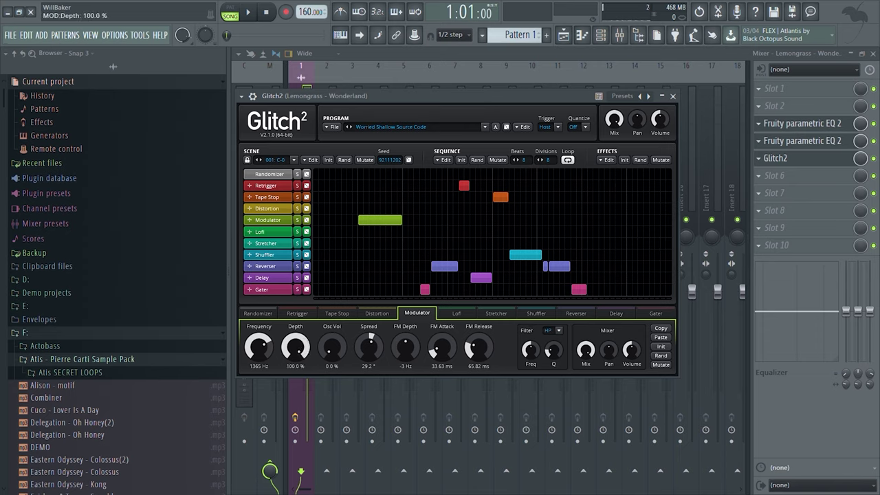
{"action": "key", "text": "space"}
{"action": "key", "text": "space"}
{"action": "key", "text": "space"}
- Set the Modulator's frequency to 1504 Hz and audition the loop
{"action": "mouse_move", "coordinate": [267, 347]}
{"action": "left_mouse_down"}
{"action": "mouse_move", "coordinate": [267, 285]}
{"action": "mouse_move", "coordinate": [267, 344]}
{"action": "left_mouse_up"}
{"action": "key", "text": "space"}
{"action": "key", "text": "space"}
{"action": "key", "text": "space"}
{"action": "key", "text": "space"}
- Replace the Modulator block on beat 2 with a Lofi block of the same length and set its filter to HP
{"action": "right_click", "coordinate": [377, 221]}
{"action": "key", "text": "space"}
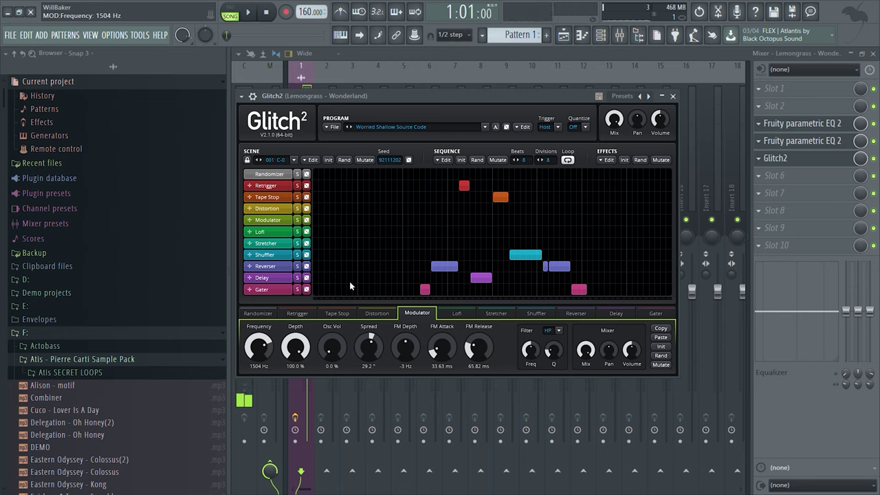
{"action": "left_click_drag", "start_coordinate": [359, 231], "coordinate": [401, 234]}
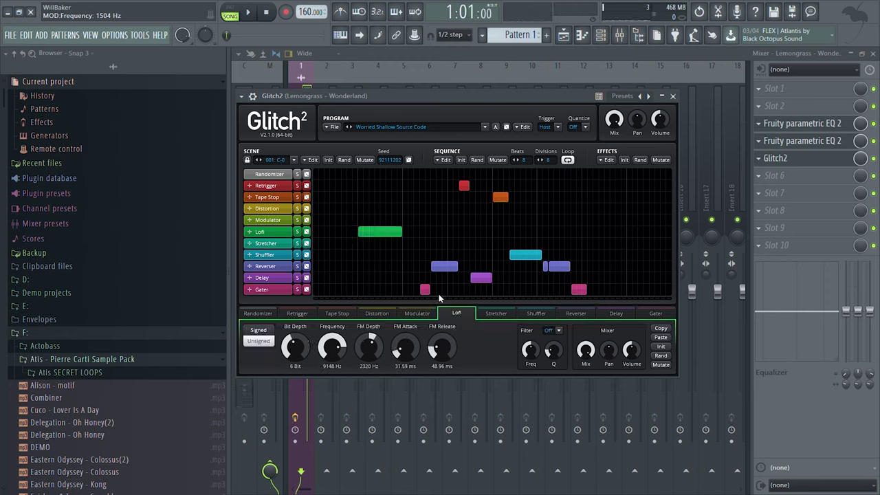
{"action": "left_click", "coordinate": [561, 311]}
{"action": "key", "text": "space"}
{"action": "key", "text": "space"}
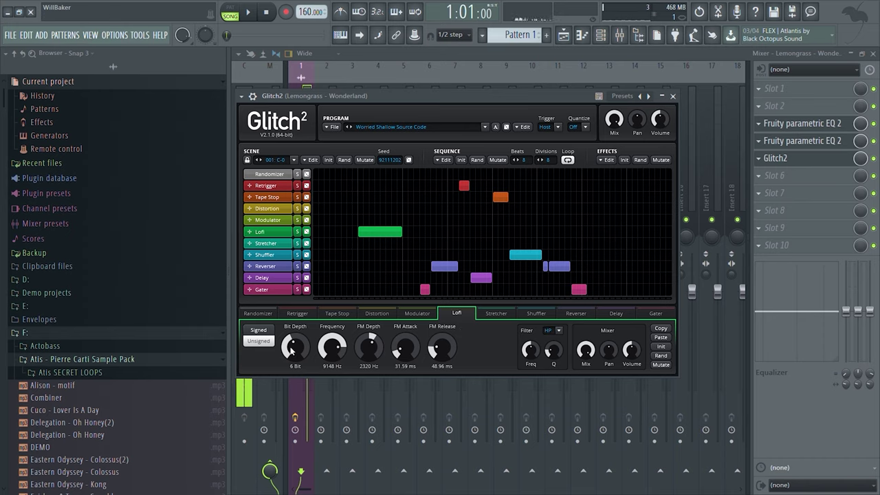
- Switch the Lofi effect to Signed mode and raise its Frequency while auditioning the loop
{"action": "left_click", "coordinate": [260, 332]}
{"action": "key", "text": "space"}
{"action": "left_click_drag", "start_coordinate": [332, 347], "coordinate": [332, 302]}
{"action": "key", "text": "space"}
{"action": "key", "text": "space"}
- Adjust the Lofi effect's Bit Depth and audition the result repeatedly
{"action": "left_click_drag", "start_coordinate": [295, 348], "coordinate": [295, 296]}
{"action": "key", "text": "space"}
{"action": "key", "text": "space"}
{"action": "key", "text": "space"}
{"action": "left_click_drag", "start_coordinate": [294, 350], "coordinate": [366, 346]}
{"action": "key", "text": "space"}
{"action": "key", "text": "space"}
{"action": "key", "text": "space"}
{"action": "key", "text": "space"}
{"action": "key", "text": "space"}
{"action": "key", "text": "space"}
- Replace the Lofi block with a Stretcher block covering the first half of beat 2 and audition it
{"action": "key", "text": "space"}
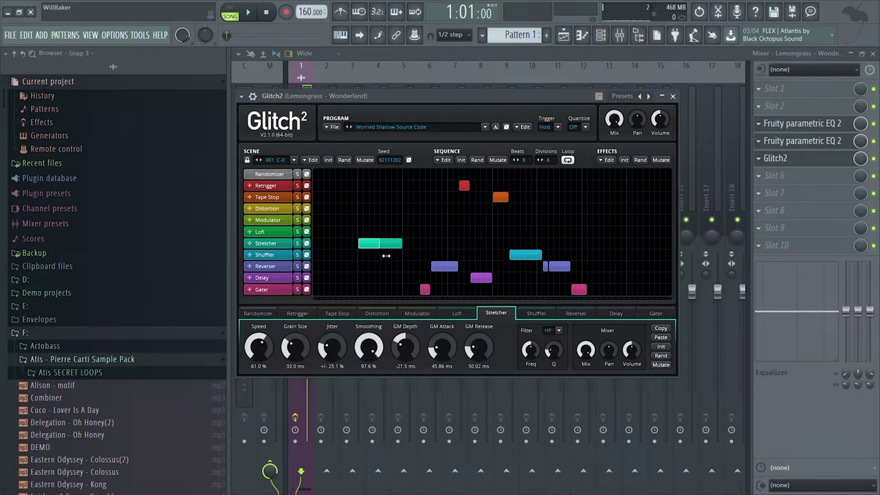
{"action": "left_click_drag", "start_coordinate": [387, 255], "coordinate": [382, 254]}
{"action": "key", "text": "space"}
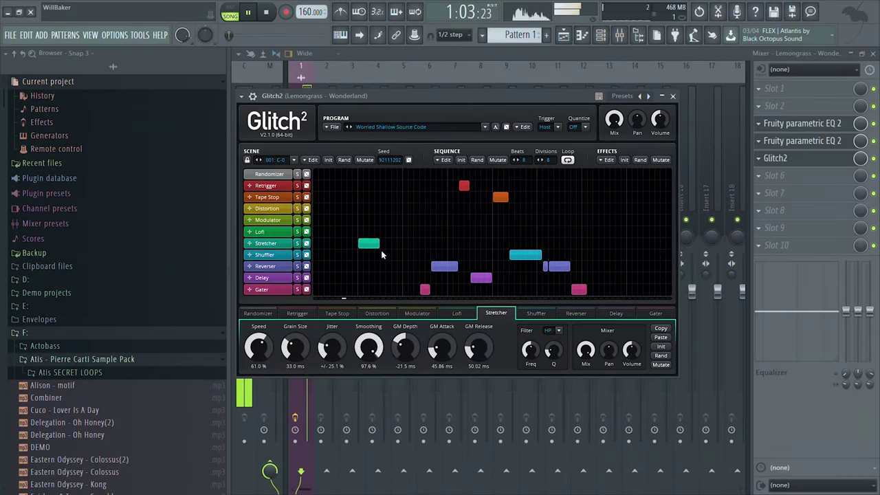
{"action": "key", "text": "space"}
- Move the Stretcher block to the first half of beat 3 and draw another half-beat Stretcher block at beat 2
{"action": "left_click_drag", "start_coordinate": [378, 250], "coordinate": [423, 250]}
{"action": "key", "text": "space"}
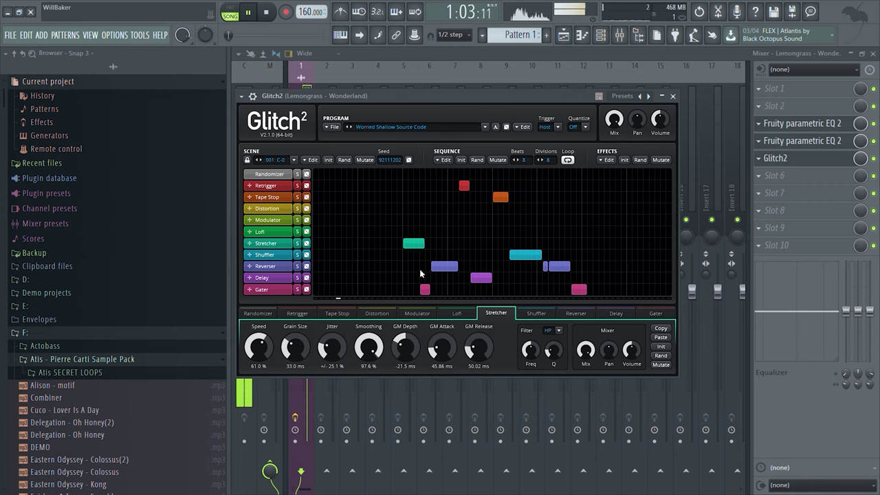
{"action": "key", "text": "space"}
{"action": "left_click_drag", "start_coordinate": [360, 242], "coordinate": [377, 249]}
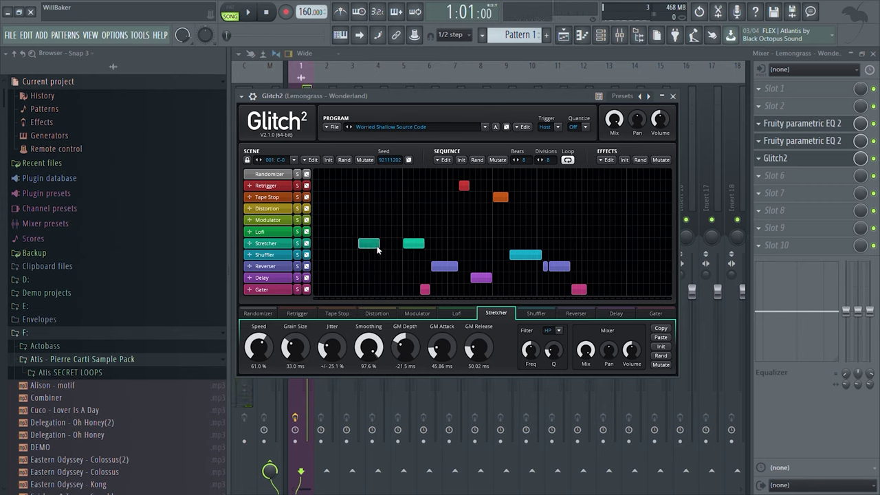
- Clear the nearby Reverser, Gater and Retrigger blocks and move the later Stretcher block to the second half of beat 3
{"action": "key", "text": "space"}
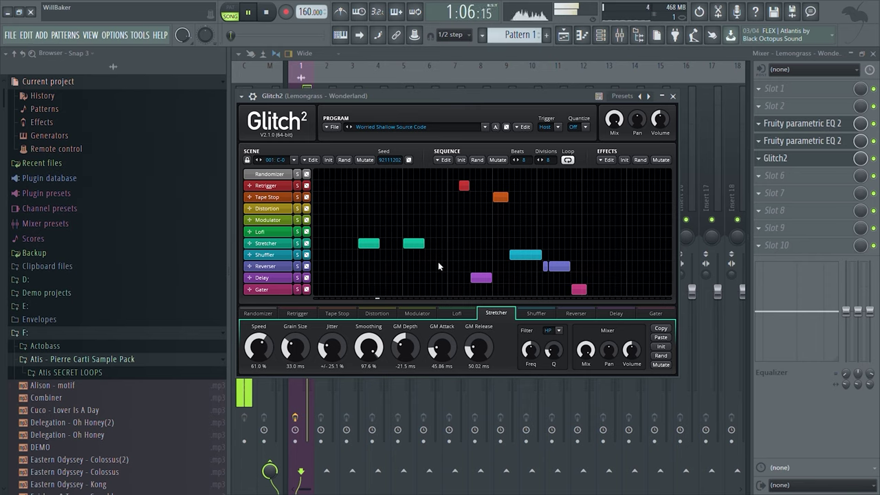
{"action": "left_click_drag", "start_coordinate": [418, 248], "coordinate": [432, 253]}
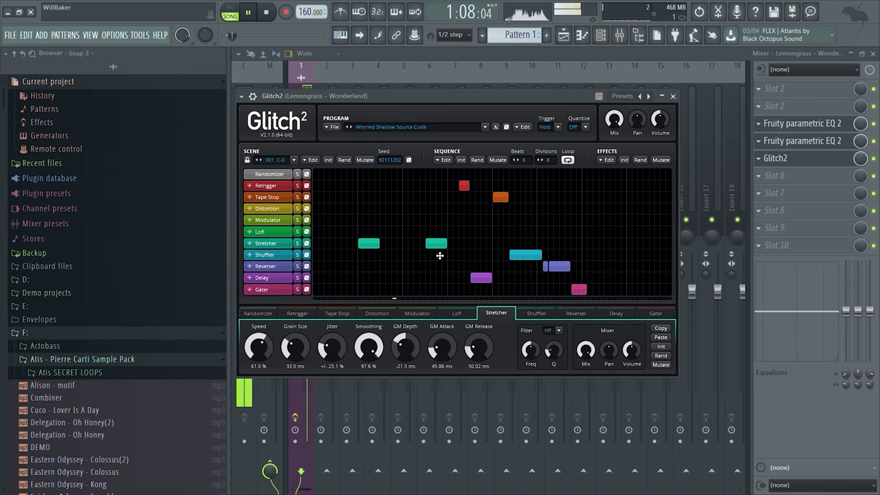
{"action": "key", "text": "space"}
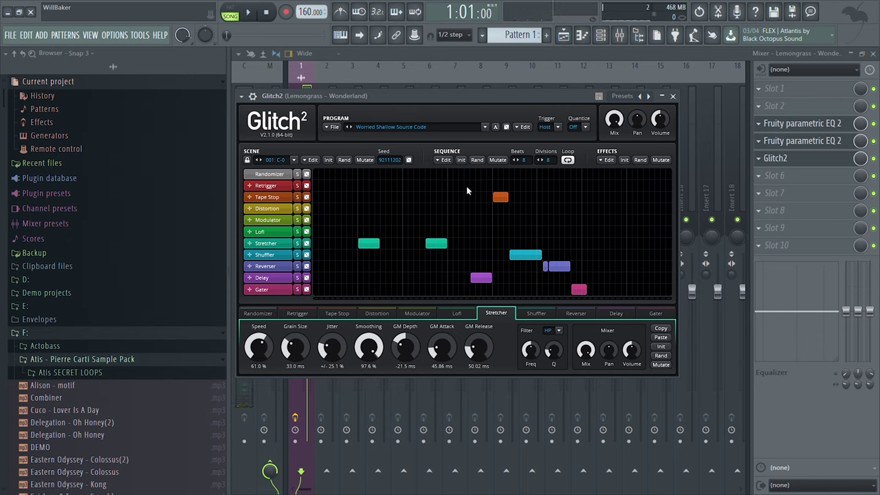
- Set the Stretcher to 32.4% speed, 79.0 ms grain size, 60.4% jitter, 20.8% smoothing and a BP filter, and delete all non-Stretcher blocks
{"action": "key", "text": "space"}
{"action": "key", "text": "space"}
{"action": "key", "text": "space"}
{"action": "key", "text": "space"}
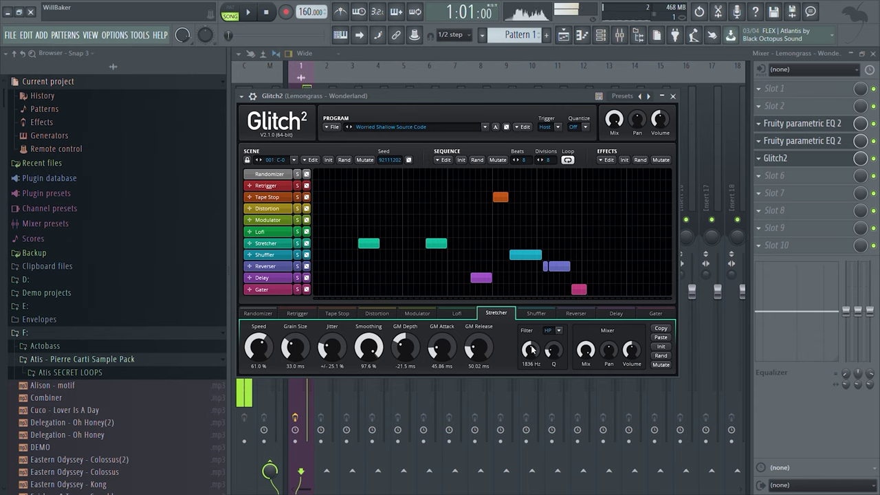
{"action": "key", "text": "space"}
{"action": "mouse_move", "coordinate": [294, 348]}
{"action": "left_mouse_down"}
{"action": "mouse_move", "coordinate": [295, 332]}
{"action": "mouse_move", "coordinate": [295, 371]}
{"action": "mouse_move", "coordinate": [296, 346]}
{"action": "mouse_move", "coordinate": [264, 335]}
{"action": "mouse_move", "coordinate": [263, 352]}
{"action": "mouse_move", "coordinate": [301, 356]}
{"action": "mouse_move", "coordinate": [298, 348]}
{"action": "mouse_move", "coordinate": [297, 358]}
{"action": "left_mouse_up"}
{"action": "key", "text": "space"}
{"action": "key", "text": "space"}
{"action": "key", "text": "space"}
{"action": "key", "text": "space"}
{"action": "key", "text": "space"}
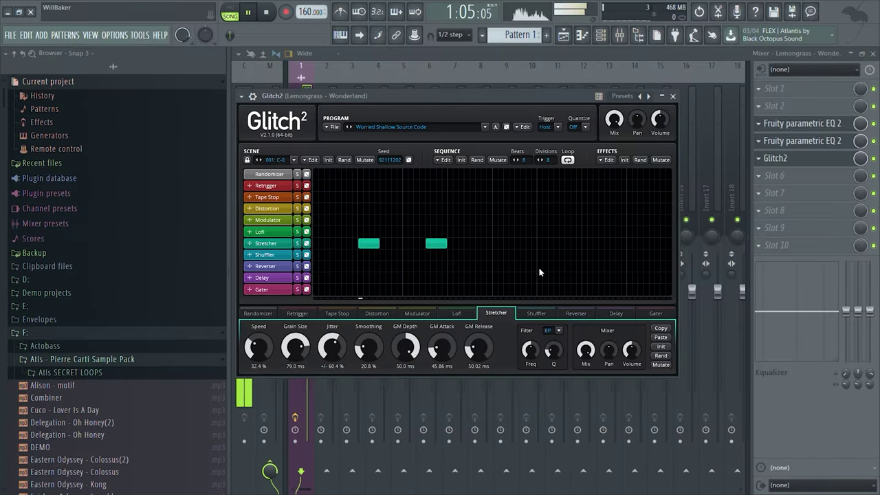
- Draw a Reverser block and extend it to cover all of beat 6, then audition the sequence
{"action": "left_click_drag", "start_coordinate": [540, 268], "coordinate": [558, 275]}
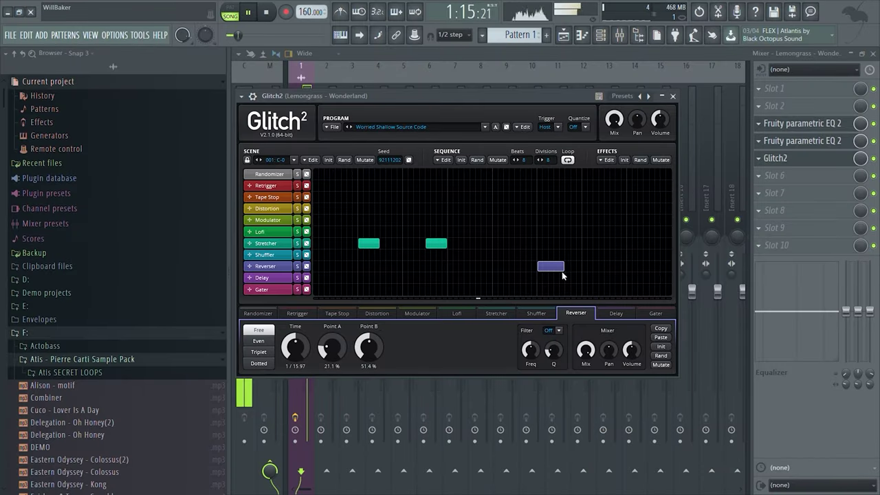
{"action": "key", "text": "space"}
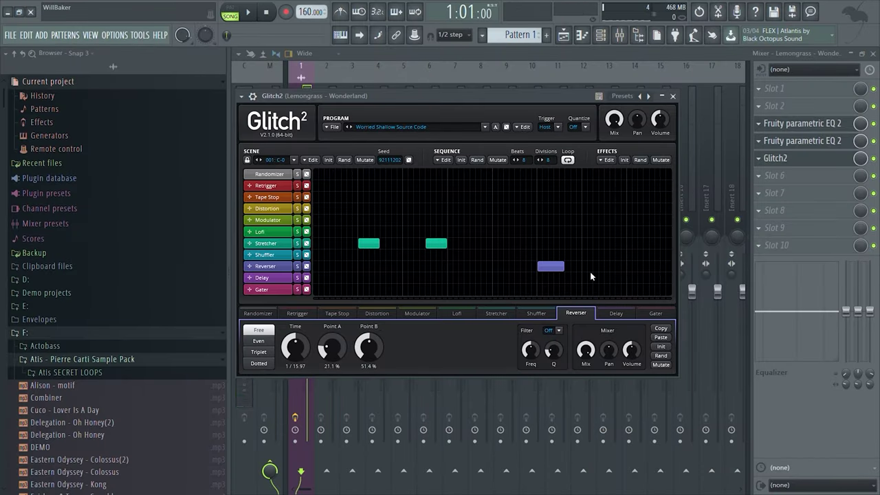
{"action": "left_click_drag", "start_coordinate": [572, 271], "coordinate": [582, 271]}
{"action": "key", "text": "space"}
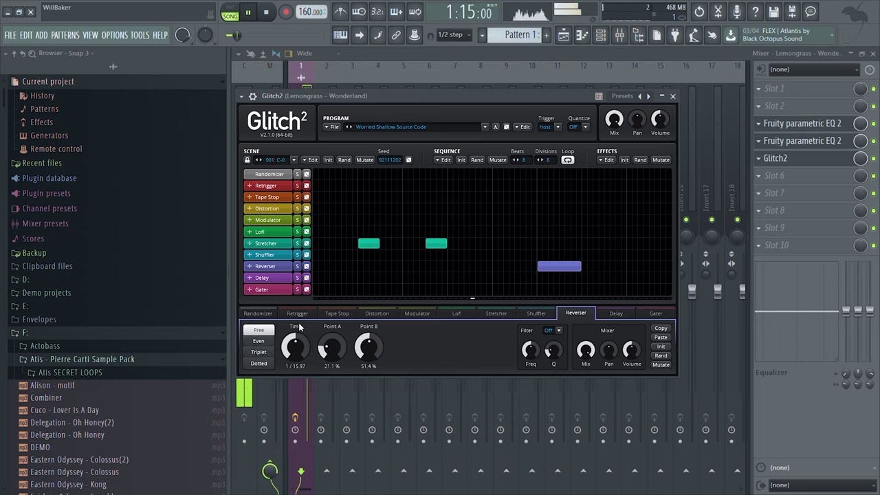
{"action": "key", "text": "space"}
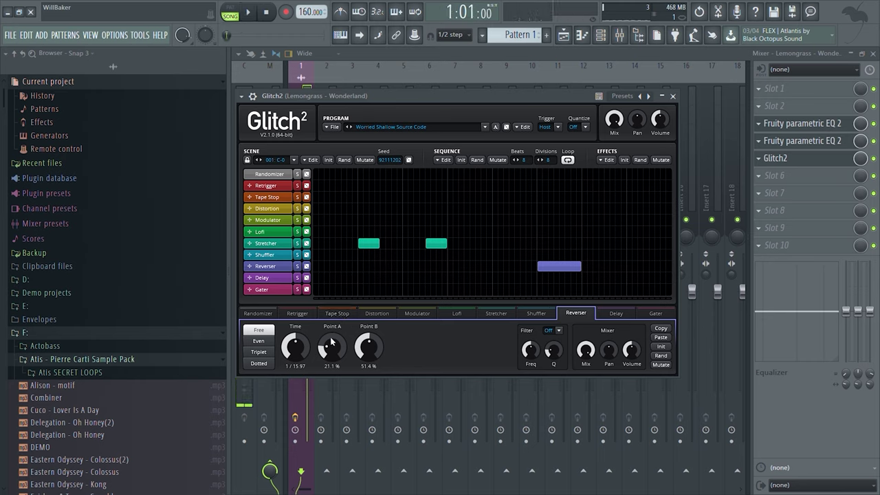
- Set the Reverser to Triplet timing with 1/8th time, Point A at 32.8% and an HP filter
{"action": "left_click", "coordinate": [259, 352]}
{"action": "key", "text": "space"}
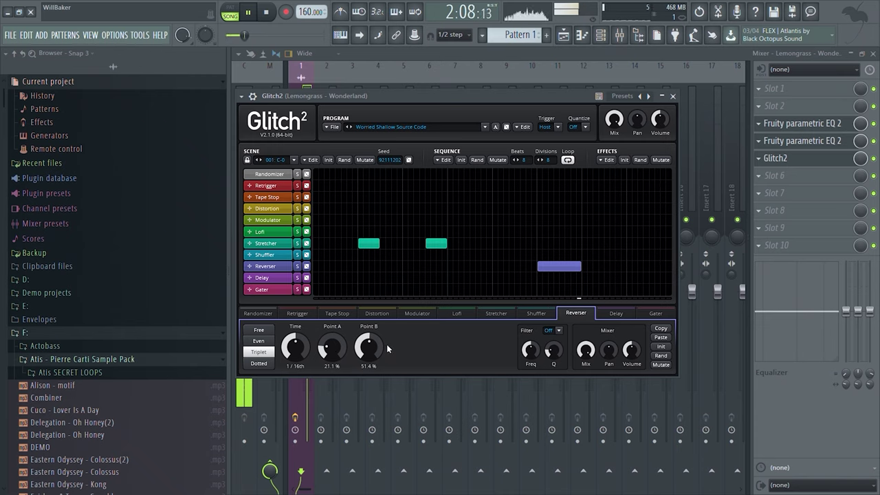
{"action": "key", "text": "space"}
{"action": "left_click_drag", "start_coordinate": [303, 353], "coordinate": [332, 331]}
{"action": "key", "text": "space"}
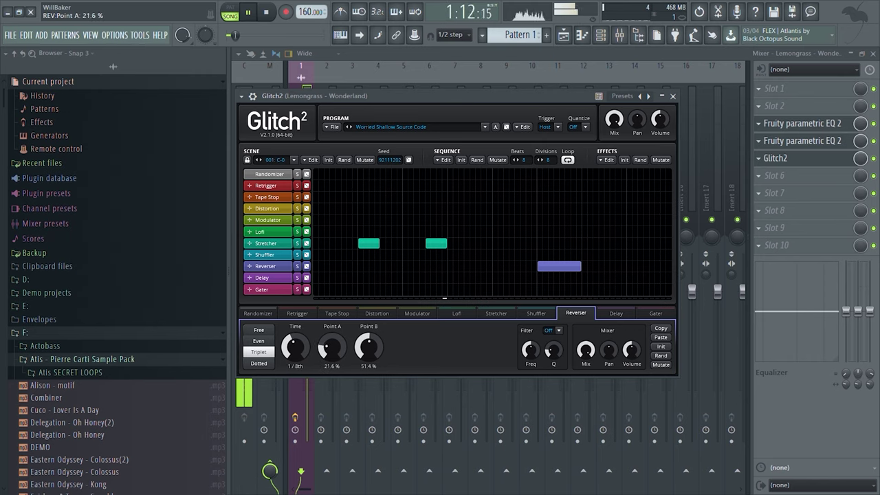
{"action": "key", "text": "space"}
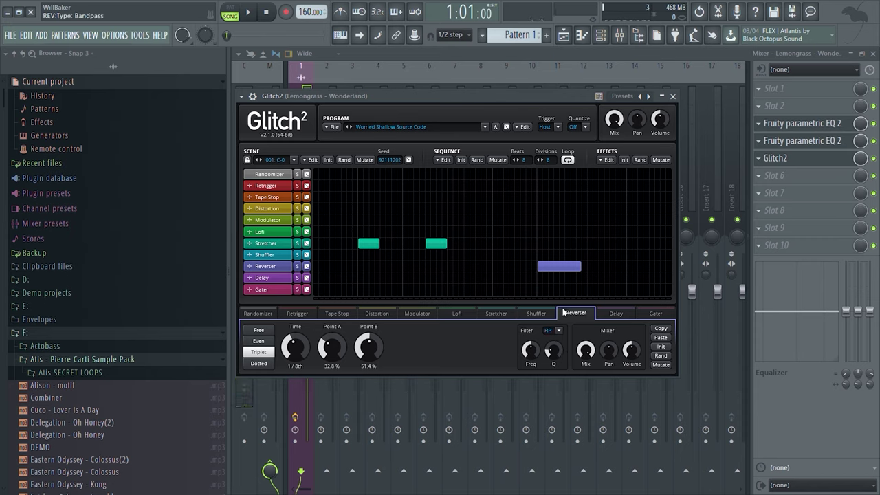
{"action": "key", "text": "space"}
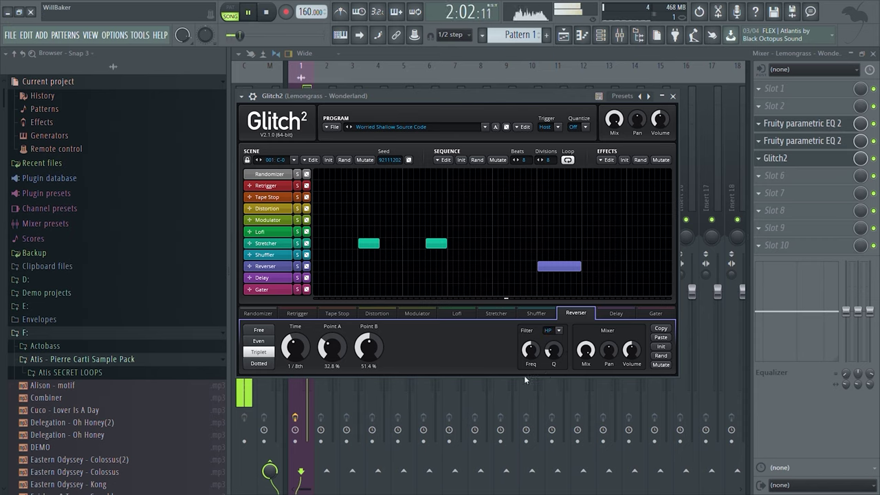
- Set the Reverser's Point B to 81.4% and try the BS filter type
{"action": "left_click_drag", "start_coordinate": [369, 347], "coordinate": [368, 339]}
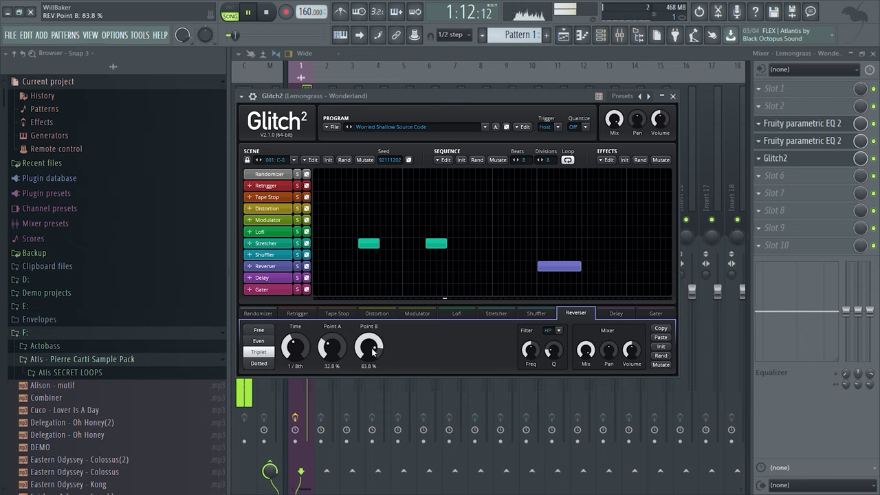
{"action": "left_click_drag", "start_coordinate": [372, 352], "coordinate": [373, 355]}
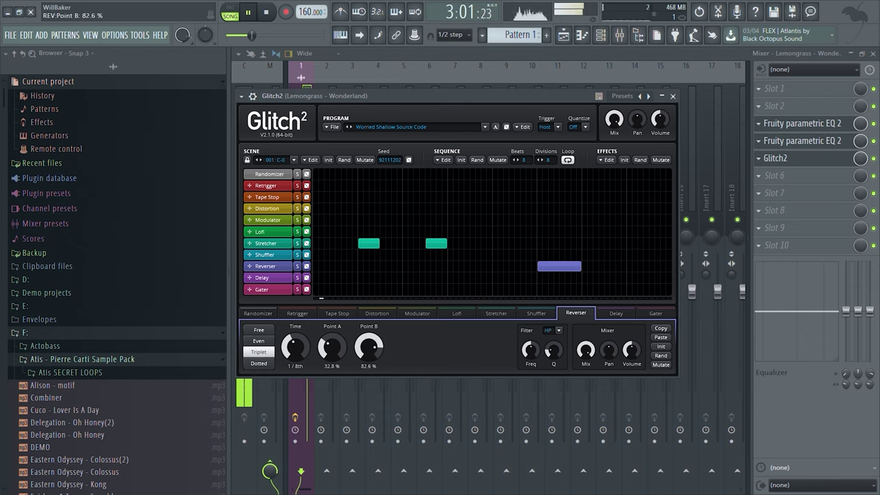
{"action": "key", "text": "space"}
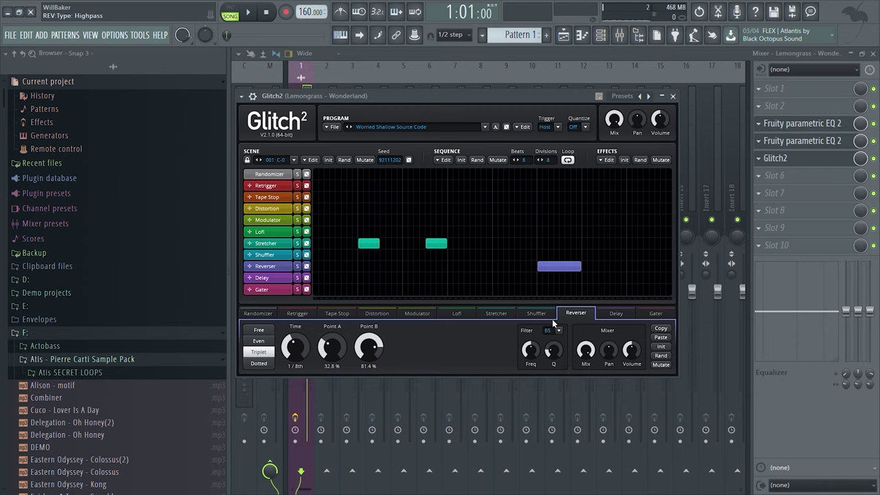
{"action": "key", "text": "space"}
{"action": "left_click_drag", "start_coordinate": [559, 330], "coordinate": [559, 314]}
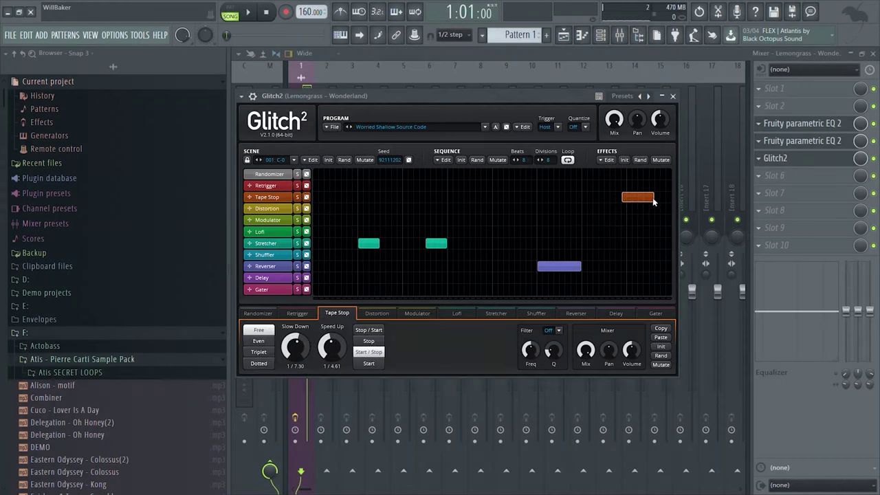
- Fill the last beat of the sequence with a Tape Stop block and a Gater block, and open the Tape Stop settings
{"action": "left_click_drag", "start_coordinate": [665, 199], "coordinate": [630, 203]}
{"action": "key", "text": "space"}
{"action": "left_click_drag", "start_coordinate": [631, 290], "coordinate": [652, 298]}
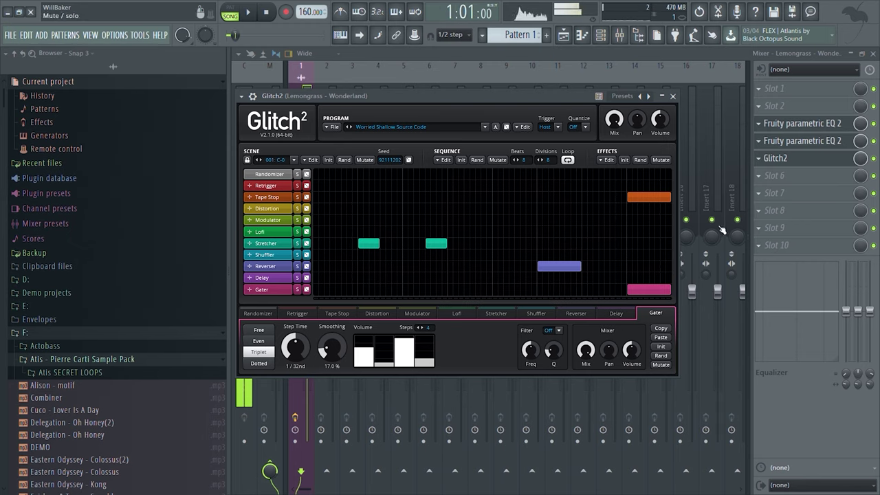
{"action": "left_click", "coordinate": [337, 313]}
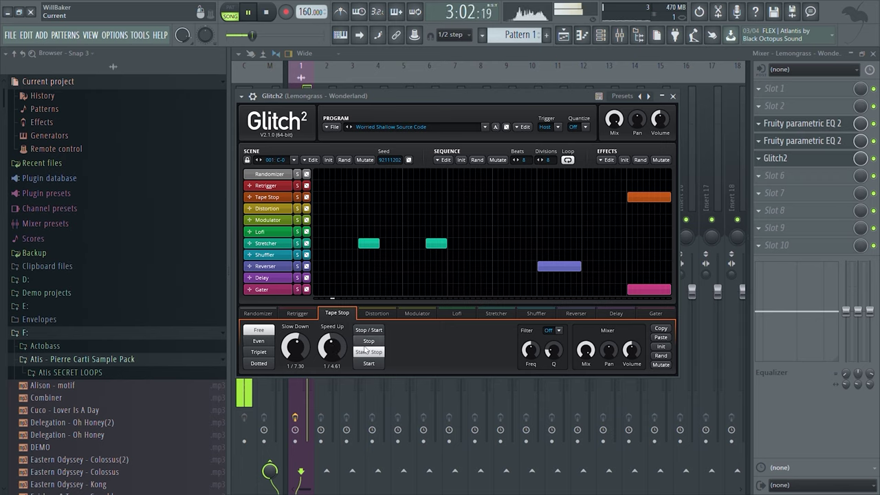
- Set the Tape Stop to Triplet timing, the Start play mode and a Speed Up of 2 beats, then audition the sequence
{"action": "key", "text": "space"}
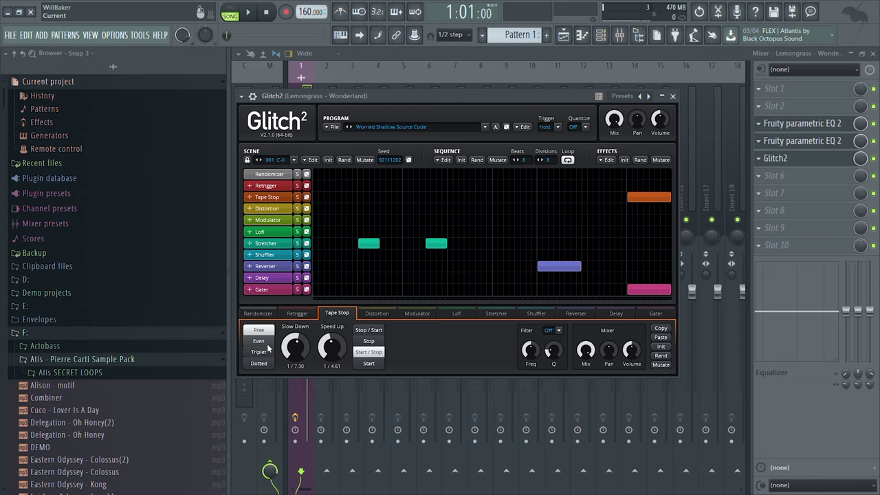
{"action": "left_click", "coordinate": [260, 355]}
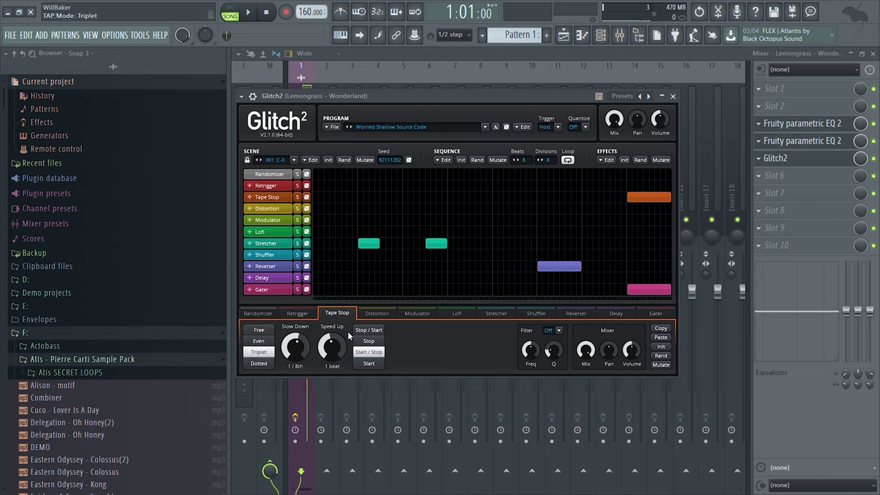
{"action": "left_click", "coordinate": [367, 364]}
{"action": "scroll", "coordinate": [326, 350], "scroll_direction": "up", "scroll_amount": 1}
{"action": "key", "text": "space"}
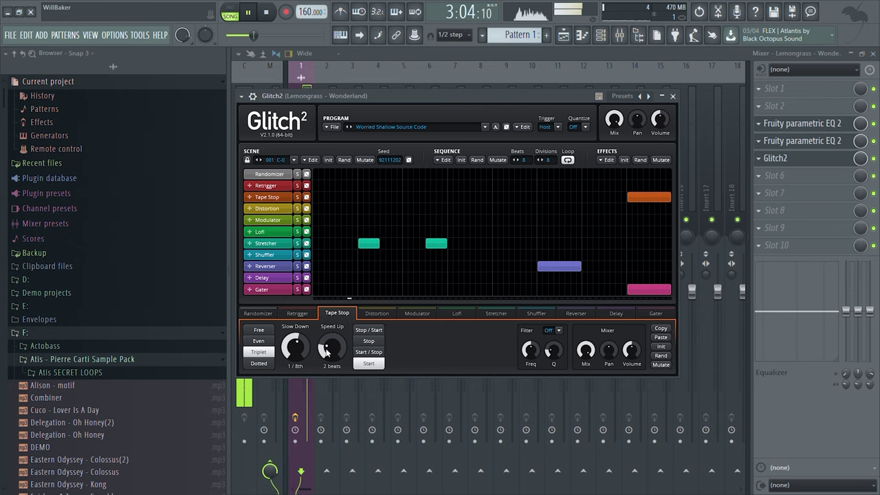
{"action": "key", "text": "space"}
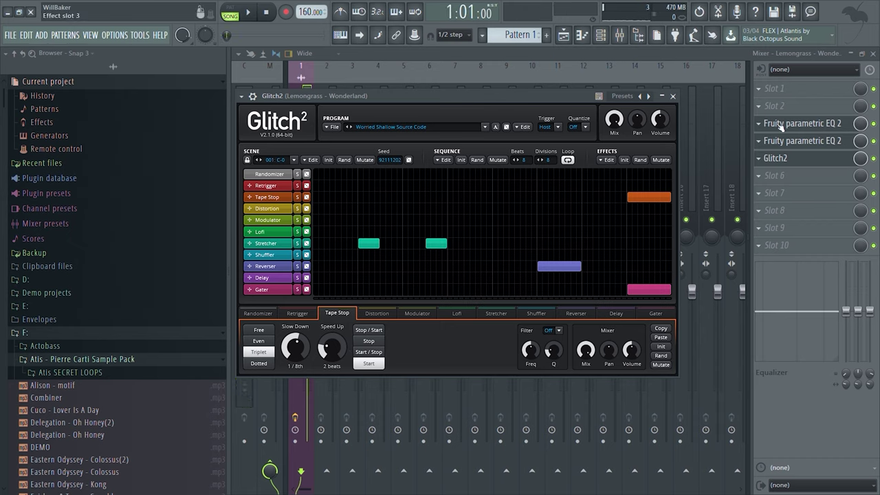
- Stretch the Tape Stop block over the last two beats, apply an HP filter and try the Start / Stop play mode
{"action": "mouse_move", "coordinate": [656, 202]}
{"action": "left_mouse_down"}
{"action": "mouse_move", "coordinate": [611, 204]}
{"action": "mouse_move", "coordinate": [672, 208]}
{"action": "left_mouse_up"}
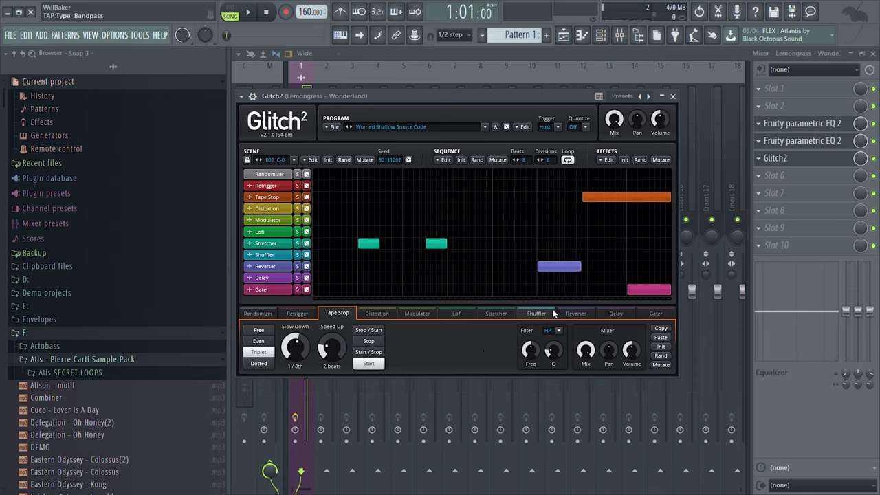
{"action": "key", "text": "space"}
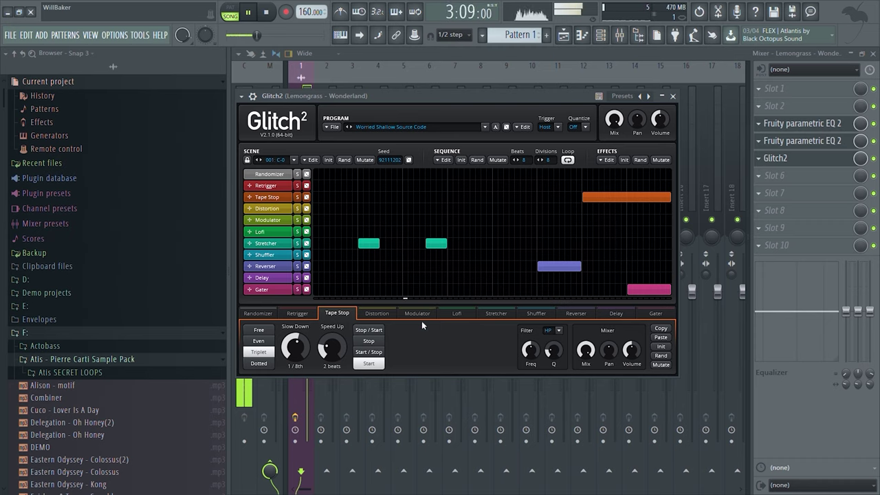
{"action": "key", "text": "space"}
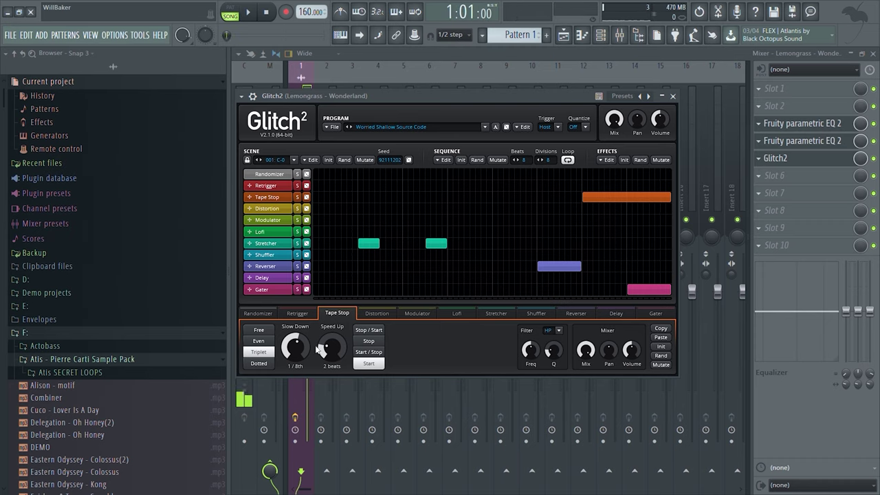
{"action": "left_click", "coordinate": [380, 354]}
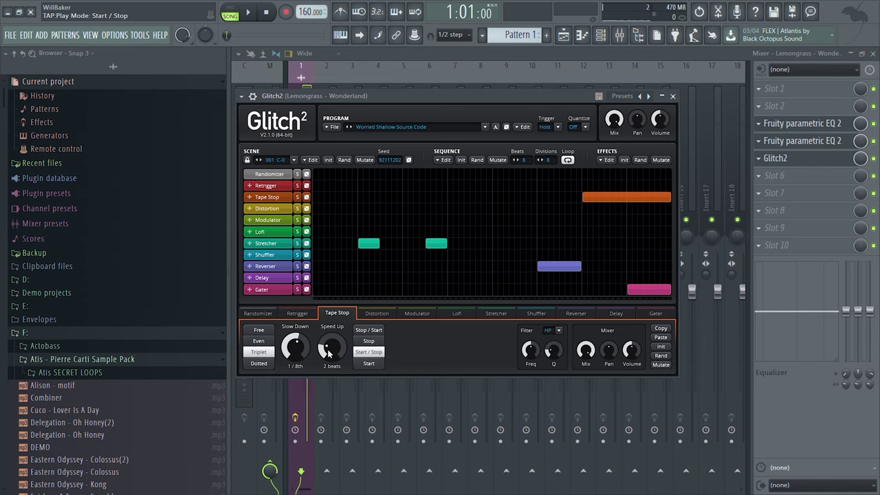
{"action": "left_click_drag", "start_coordinate": [289, 350], "coordinate": [289, 336]}
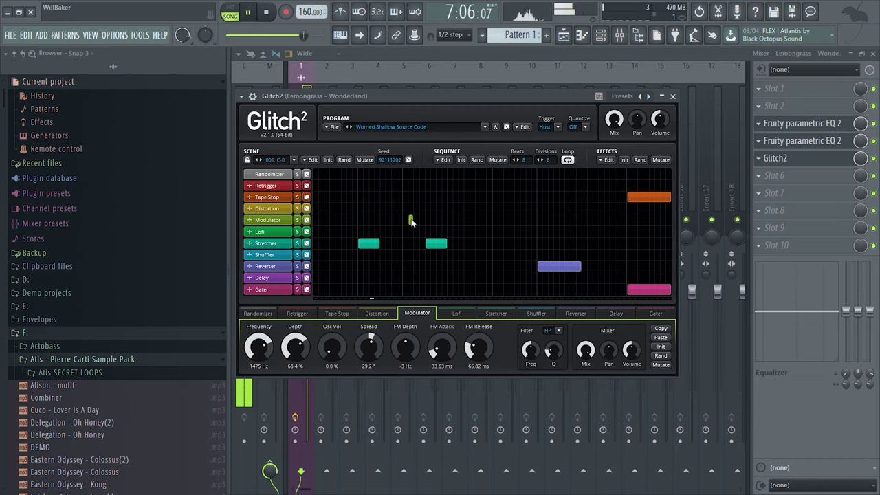
- Swap the short Modulator block for a Distortion block just before the second Stretcher block and audition it
{"action": "left_click_drag", "start_coordinate": [417, 225], "coordinate": [419, 213]}
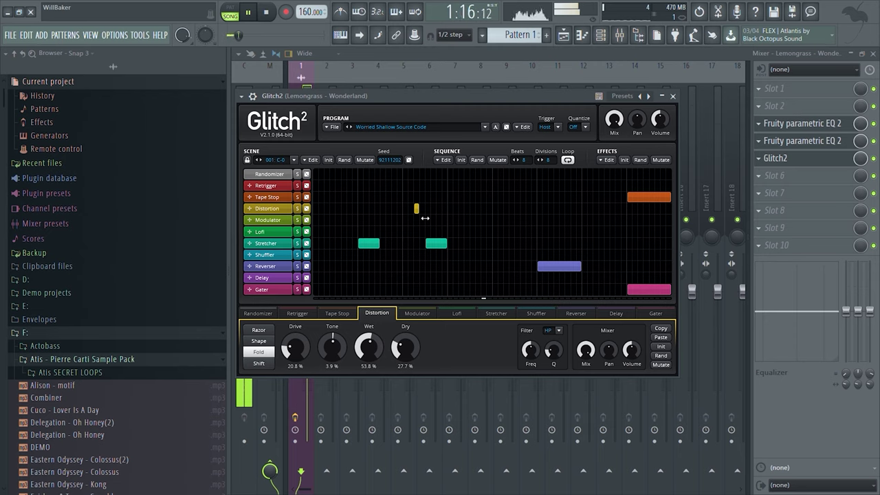
{"action": "left_click", "coordinate": [480, 209]}
{"action": "key", "text": "space"}
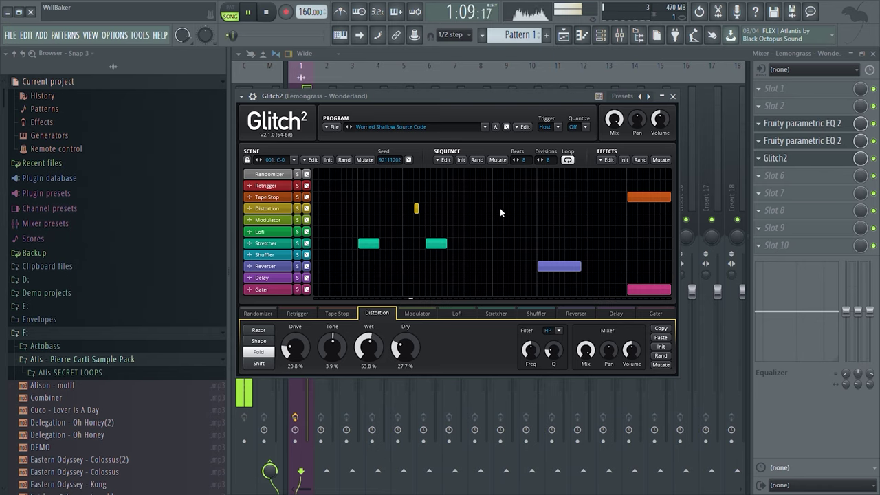
- Try two short Distortion blocks above the Reverser block in beat 6, then remove both
{"action": "left_click", "coordinate": [540, 209]}
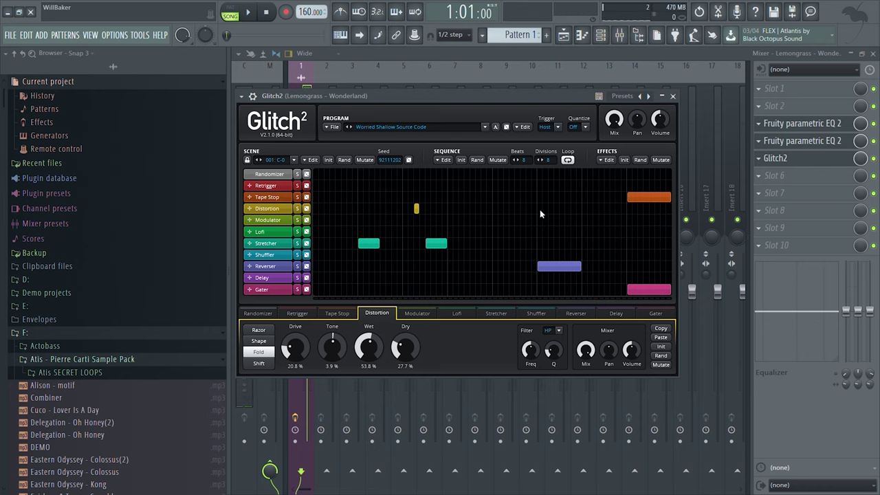
{"action": "left_click", "coordinate": [562, 209]}
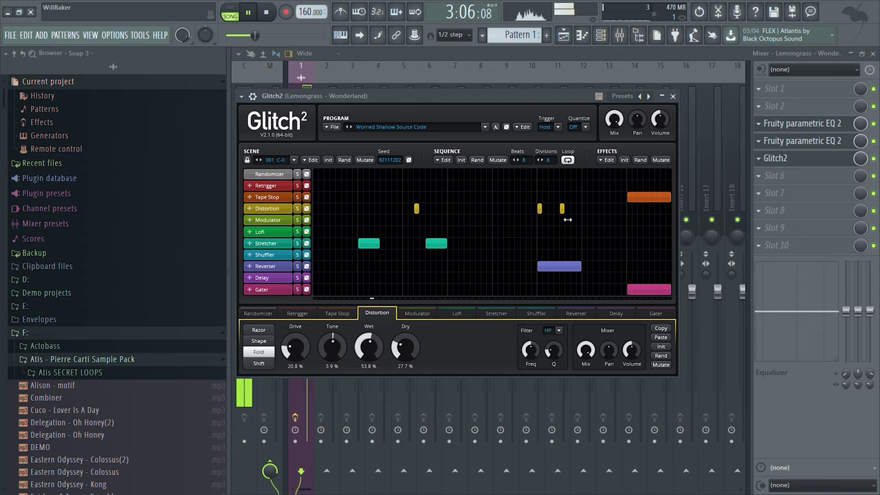
{"action": "right_click", "coordinate": [562, 208]}
{"action": "right_click", "coordinate": [540, 209]}
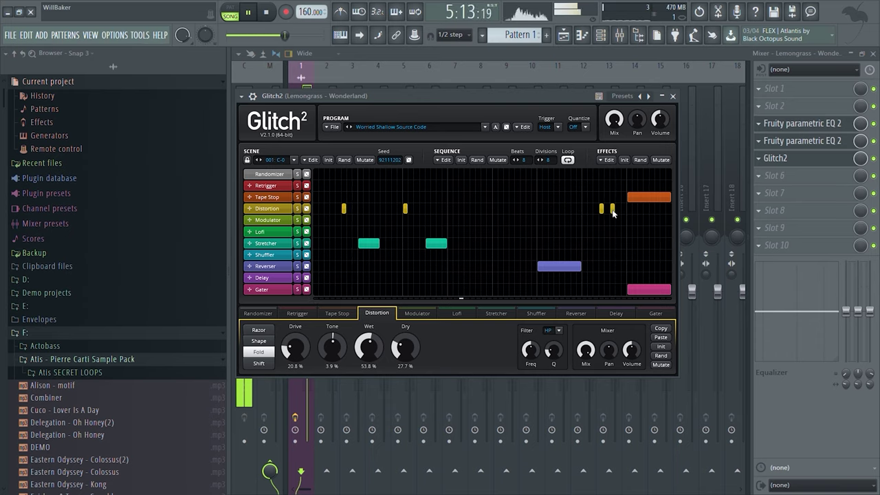
- Replace the two Distortion blocks in beat 7 with a single one between them, then close the Glitch2 window
{"action": "right_click", "coordinate": [612, 209]}
{"action": "right_click", "coordinate": [601, 209]}
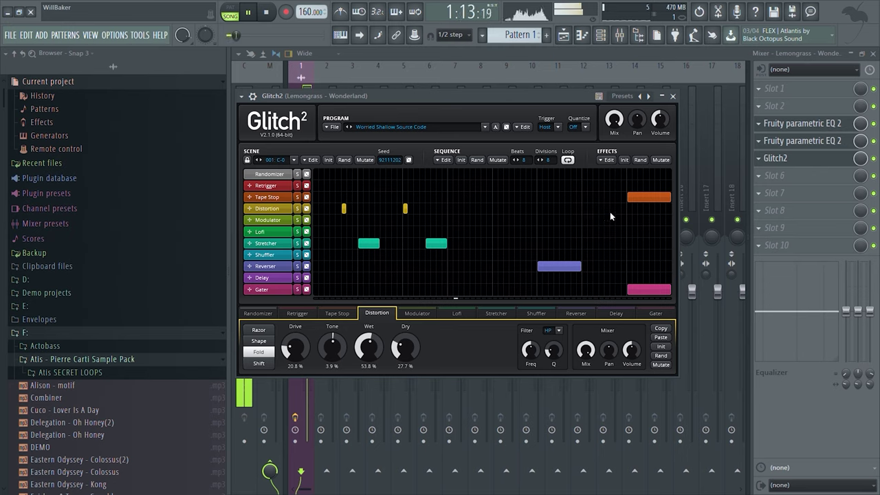
{"action": "left_click", "coordinate": [606, 208]}
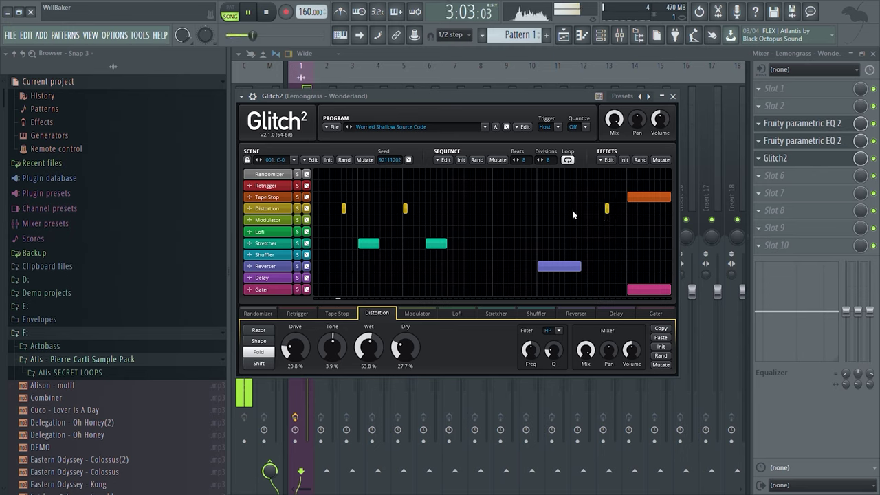
{"action": "left_click", "coordinate": [662, 97]}
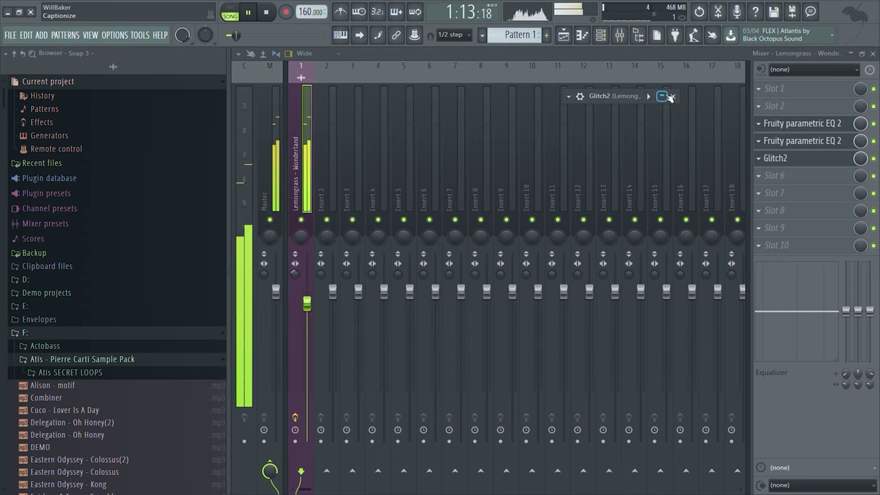
{"action": "left_click", "coordinate": [671, 97]}
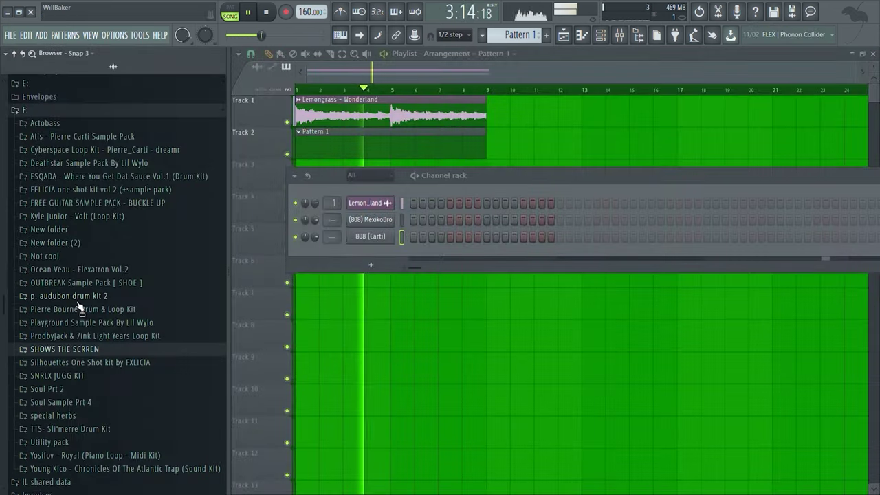
- Add basic clap from the Pierre Bourne Drum & Loop Kit's Claps folder to the channel rack and place a hit on step 9
{"action": "left_click", "coordinate": [79, 308]}
{"action": "left_click", "coordinate": [71, 322]}
{"action": "left_click", "coordinate": [71, 322]}
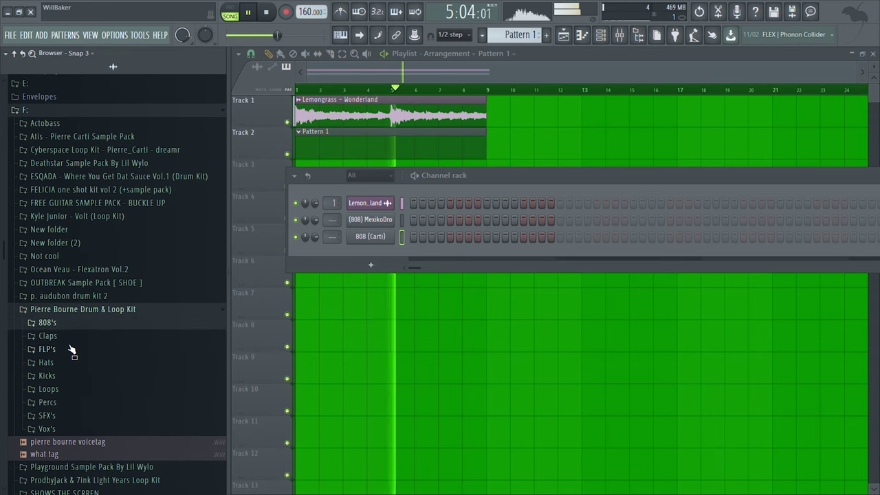
{"action": "left_click", "coordinate": [72, 336]}
{"action": "scroll", "coordinate": [80, 323], "scroll_direction": "down", "scroll_amount": 3}
{"action": "key", "text": "space"}
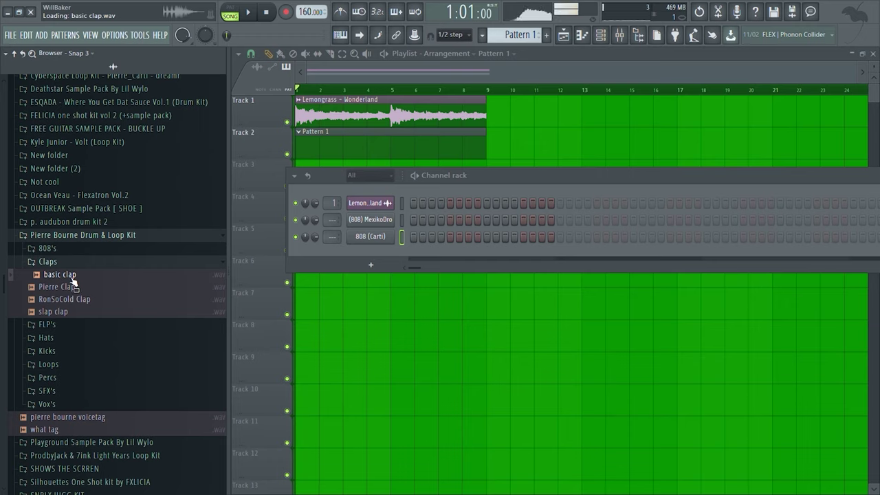
{"action": "left_click_drag", "start_coordinate": [375, 261], "coordinate": [374, 262]}
{"action": "key", "text": "space"}
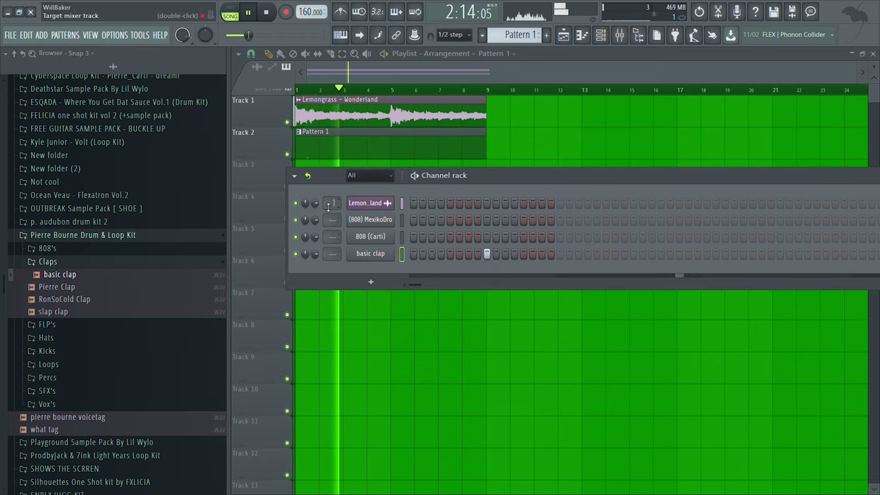
- Add icytwat open hat with a hit on step 5, plus Old Pierre Hat, from the kit's Hats folder to the channel rack
{"action": "left_click", "coordinate": [48, 261]}
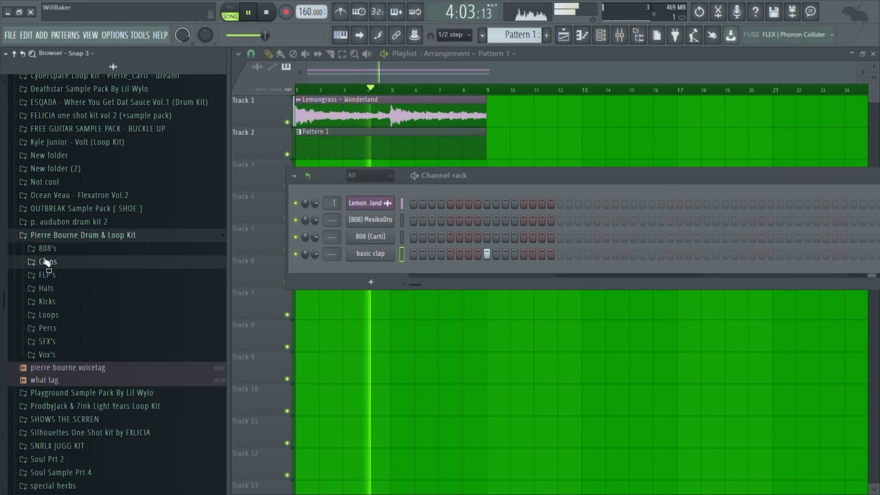
{"action": "left_click", "coordinate": [55, 288]}
{"action": "key", "text": "space"}
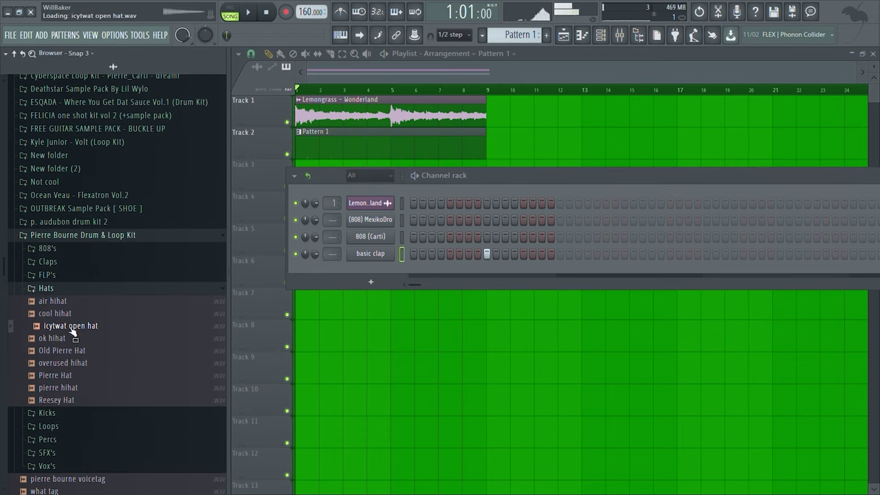
{"action": "left_click_drag", "start_coordinate": [380, 275], "coordinate": [453, 276]}
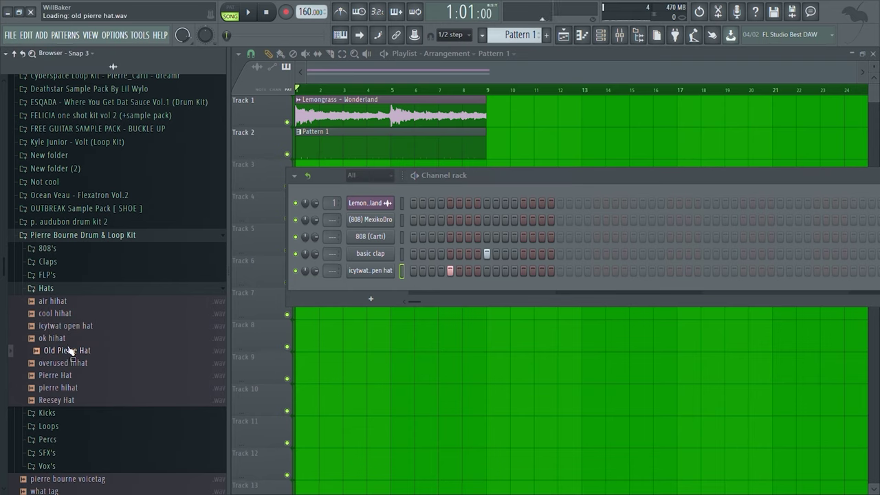
{"action": "left_click_drag", "start_coordinate": [366, 276], "coordinate": [369, 289]}
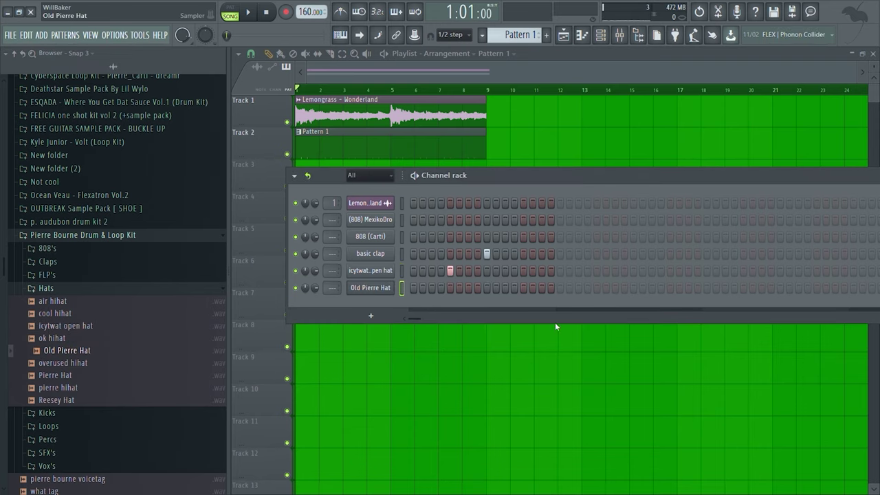
- Fill the Old Pierre Hat channel on every second step and browse the kit's Loops and Kicks folders
{"action": "left_click", "coordinate": [77, 288]}
{"action": "left_click", "coordinate": [69, 315]}
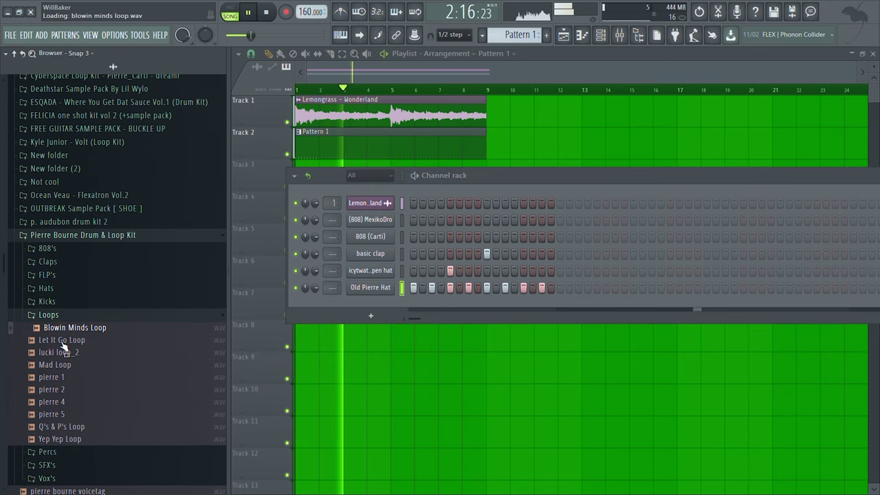
{"action": "key", "text": "space"}
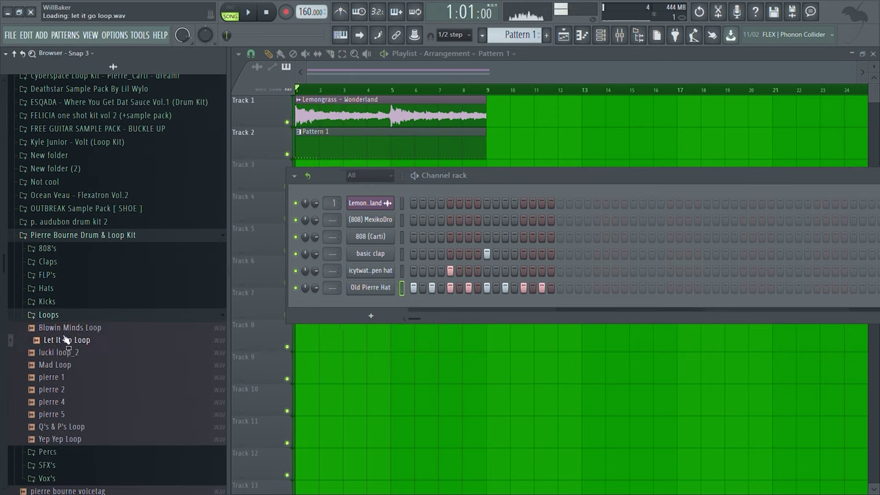
{"action": "left_click", "coordinate": [57, 321]}
{"action": "left_click", "coordinate": [61, 303]}
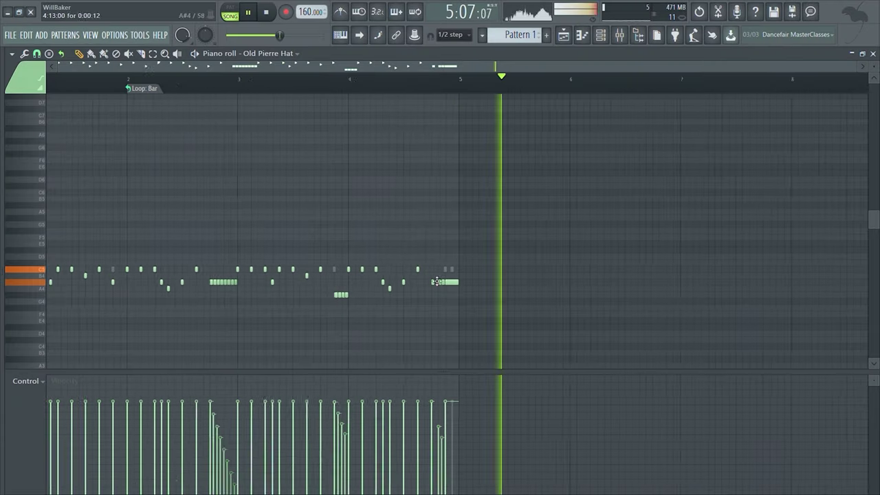
- Remove the long hat note at the end of bar 4 and move the three A#4 notes into its place
{"action": "left_click_drag", "start_coordinate": [453, 283], "coordinate": [451, 295]}
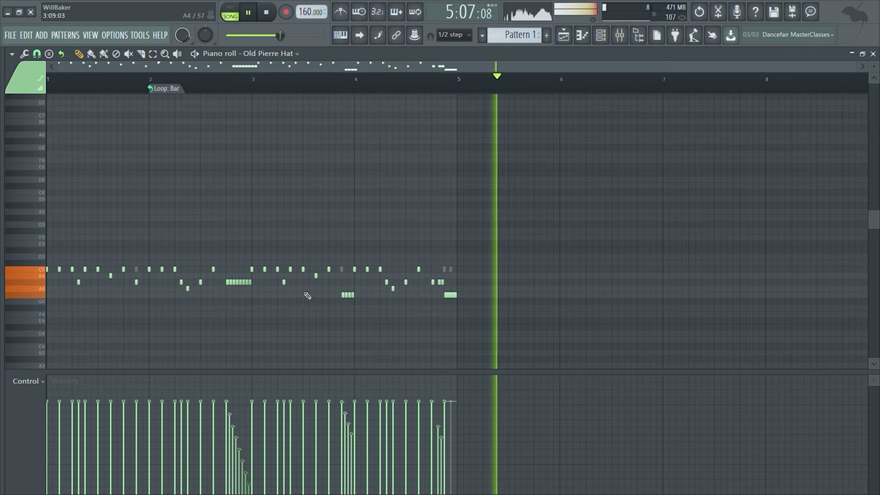
{"action": "scroll", "coordinate": [498, 295], "scroll_direction": "up", "scroll_amount": 4}
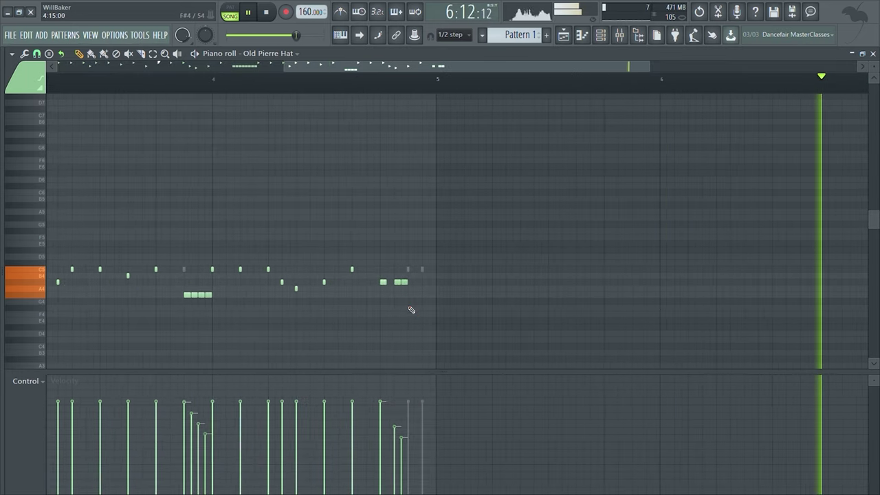
{"action": "left_click_drag", "start_coordinate": [413, 291], "coordinate": [318, 273]}
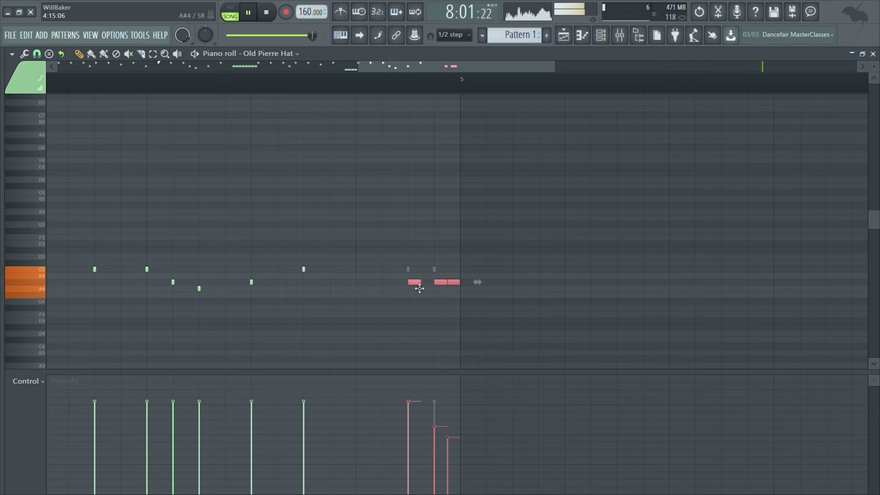
{"action": "scroll", "coordinate": [419, 289], "scroll_direction": "down", "scroll_amount": 4}
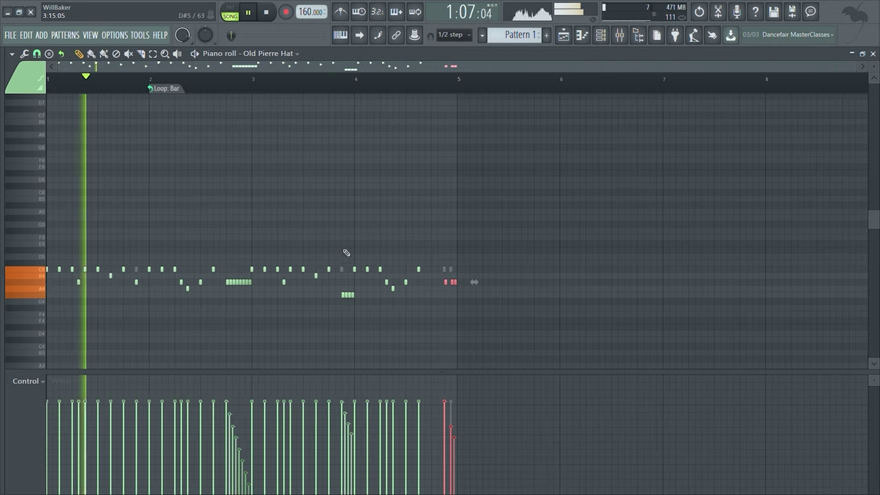
- Add a G#4 hat note at step 13 of bar 4 and lower its velocity
{"action": "scroll", "coordinate": [440, 295], "scroll_direction": "up", "scroll_amount": 4}
{"action": "left_click", "coordinate": [434, 295]}
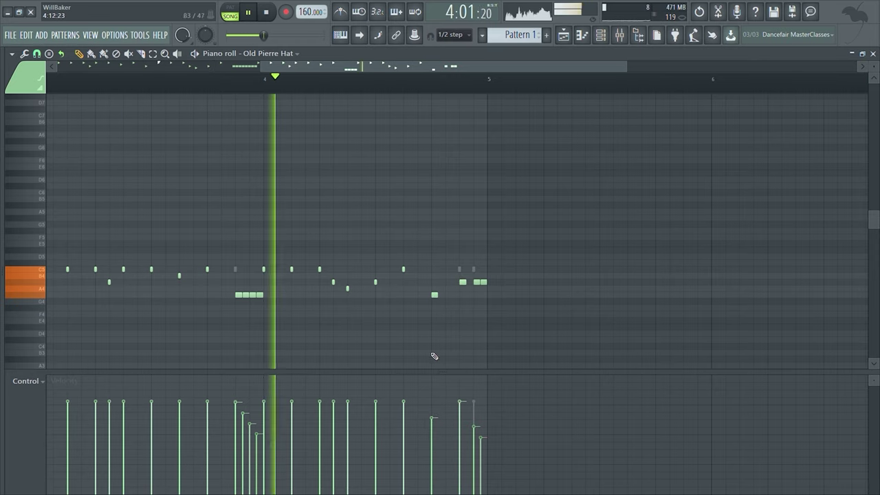
{"action": "left_click", "coordinate": [430, 433]}
- Move the eight-note hat roll at the end of bar 2 down to A4 and deselect it
{"action": "scroll", "coordinate": [354, 210], "scroll_direction": "down", "scroll_amount": 4}
{"action": "scroll", "coordinate": [199, 319], "scroll_direction": "up", "scroll_amount": 4}
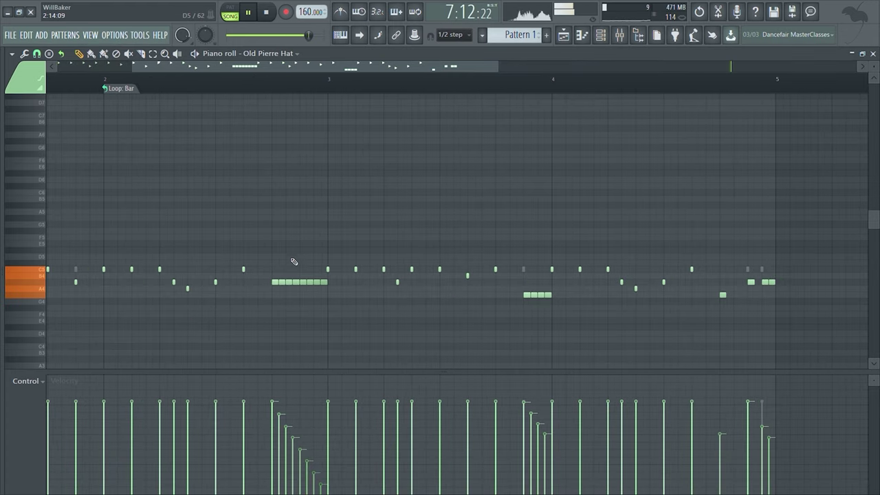
{"action": "scroll", "coordinate": [294, 262], "scroll_direction": "down", "scroll_amount": 2}
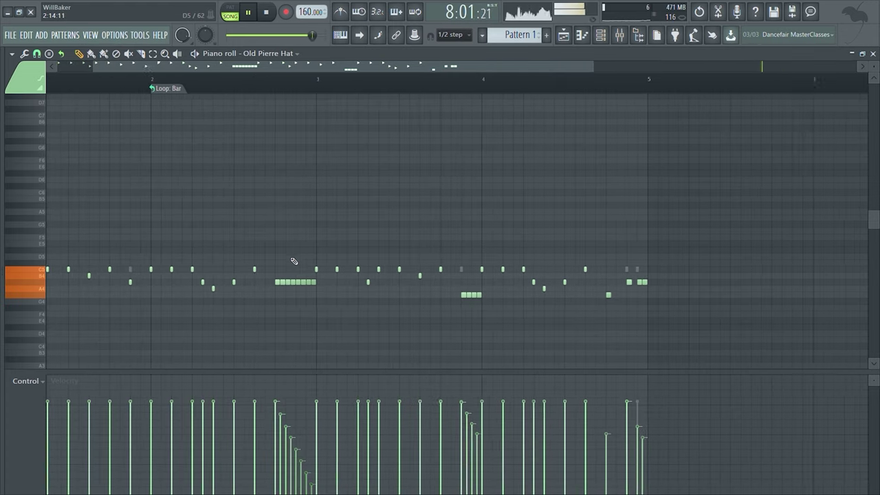
{"action": "left_click_drag", "start_coordinate": [319, 278], "coordinate": [273, 290]}
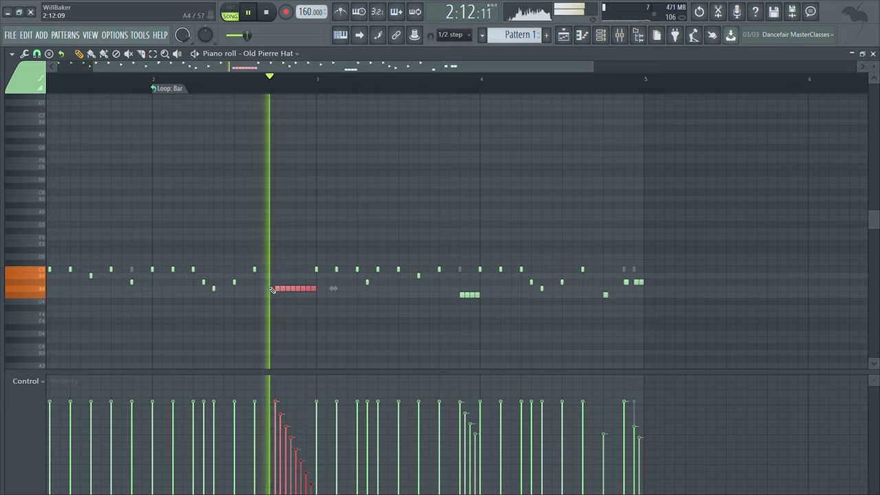
{"action": "left_click", "coordinate": [260, 180]}
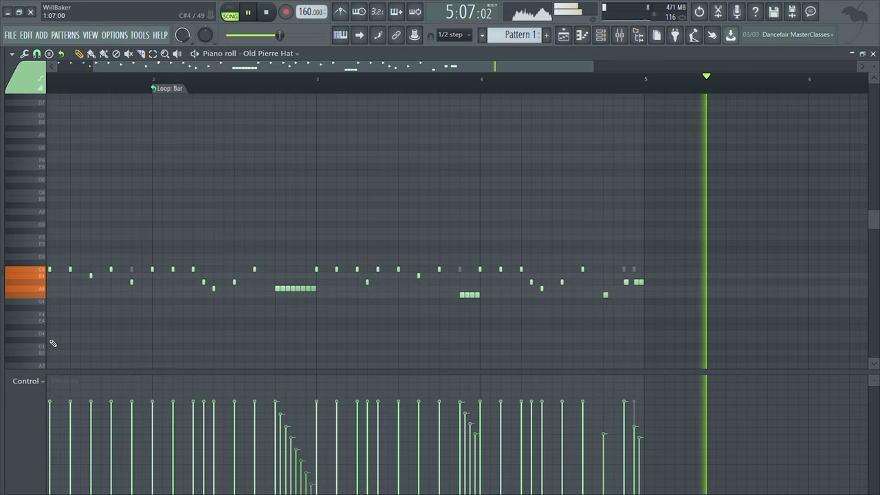
- Show note Pan in the control lane and pan the second note of the bar 2 hat roll to the right
{"action": "scroll", "coordinate": [50, 406], "scroll_direction": "up", "scroll_amount": 1}
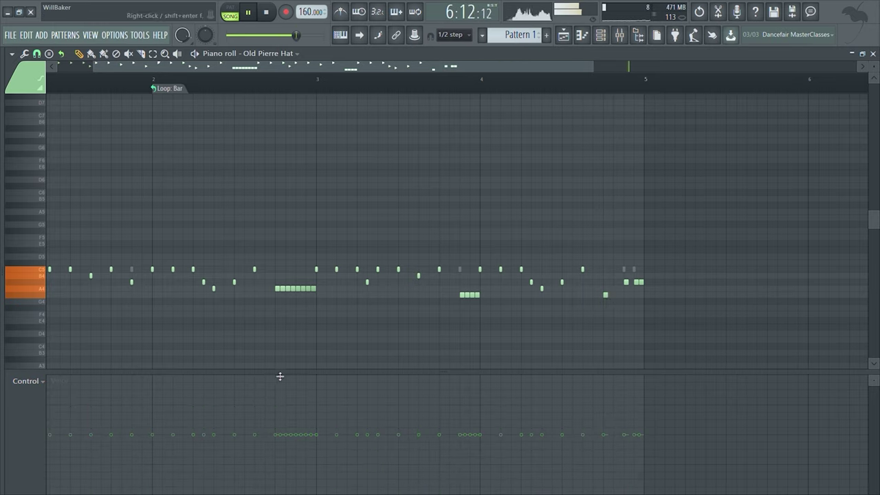
{"action": "scroll", "coordinate": [294, 431], "scroll_direction": "up", "scroll_amount": 4}
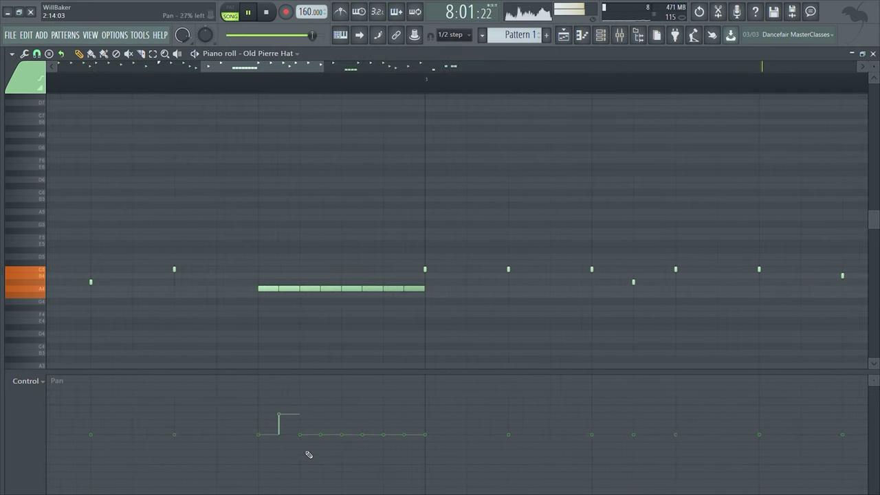